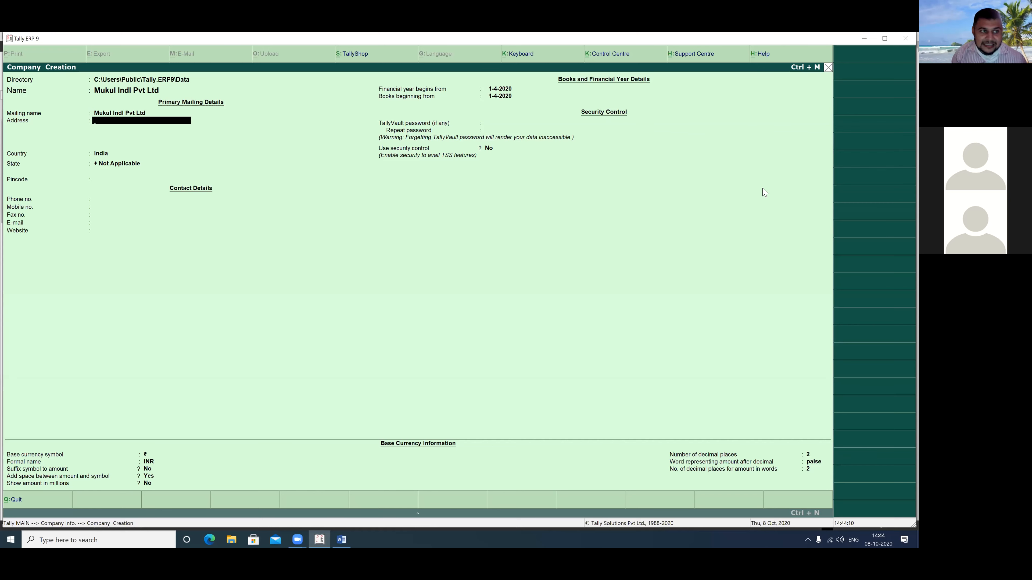
Set the company's state to Delhi and enter its pincode, leaving the address lines blank
key("Return")
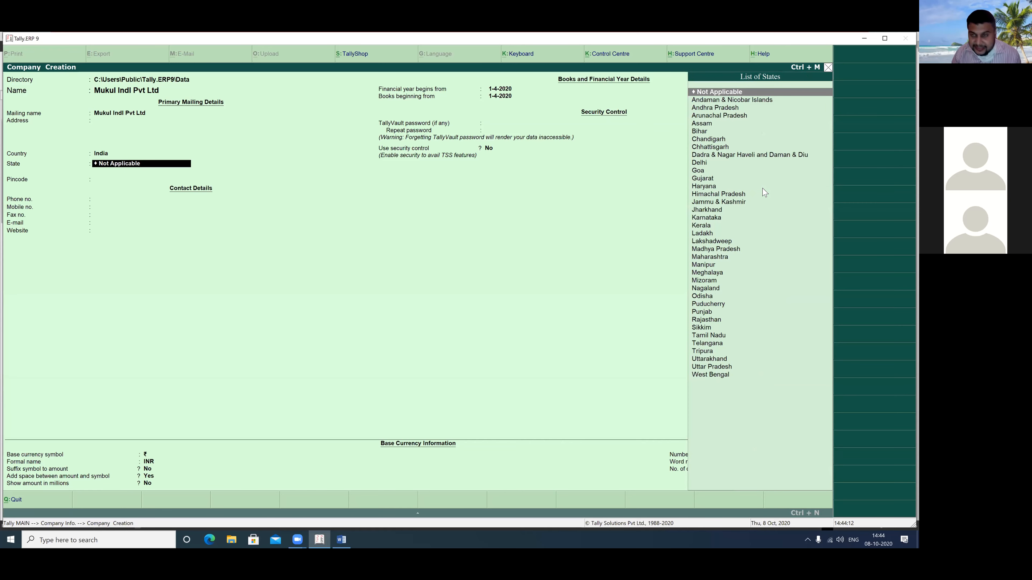
type("D")
key("Down")
key("Down")
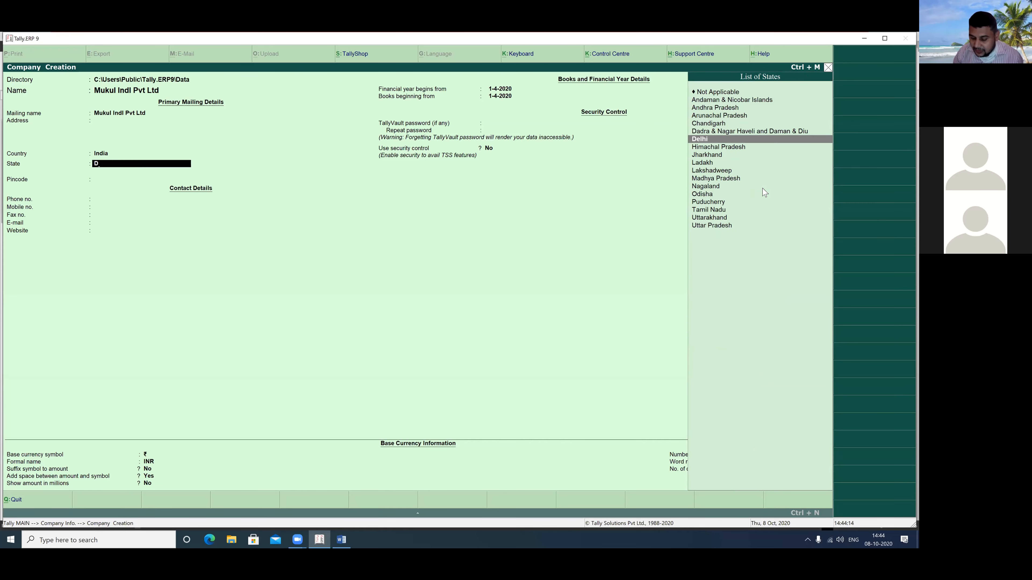
key("Return")
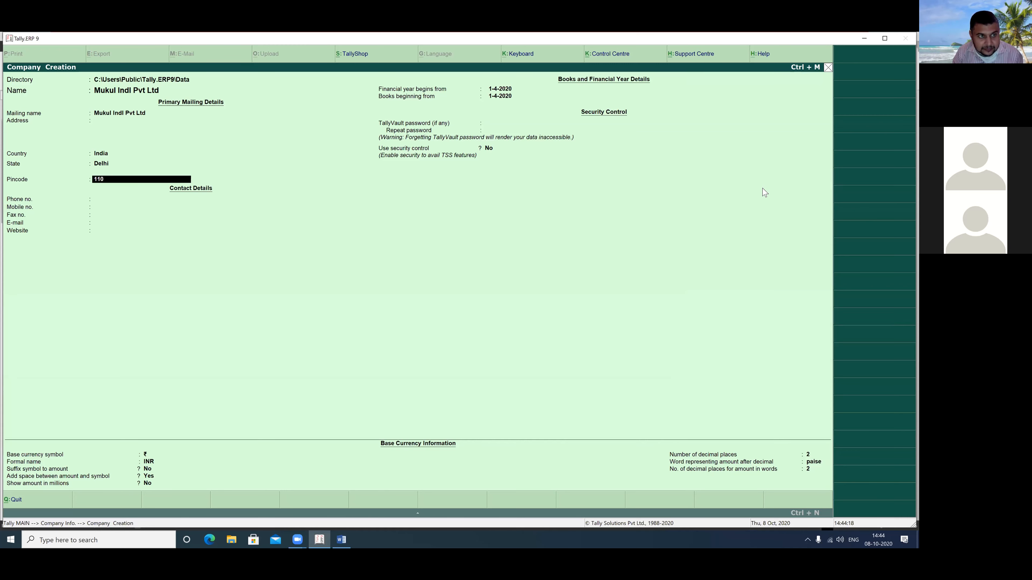
key("Return")
Leave the contact details blank, keep the default financial year, security and currency settings, and accept the company creation
key("Return")
key("Return")
key("Return")
key("Return")
key("Return")
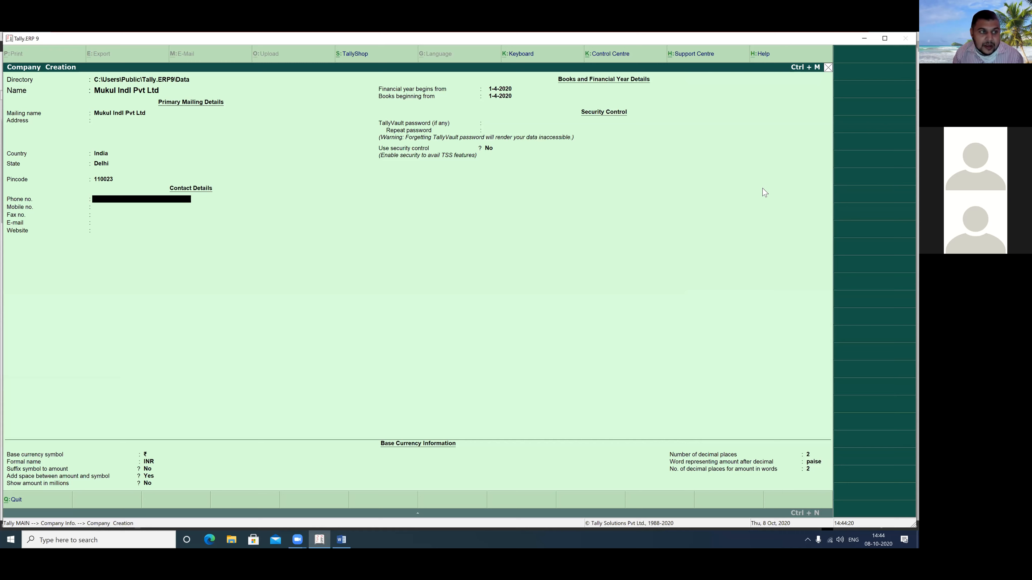
key("Return")
key("Return")
key("Return")
key("Return")
key("Return")
key("Return")
key("Return")
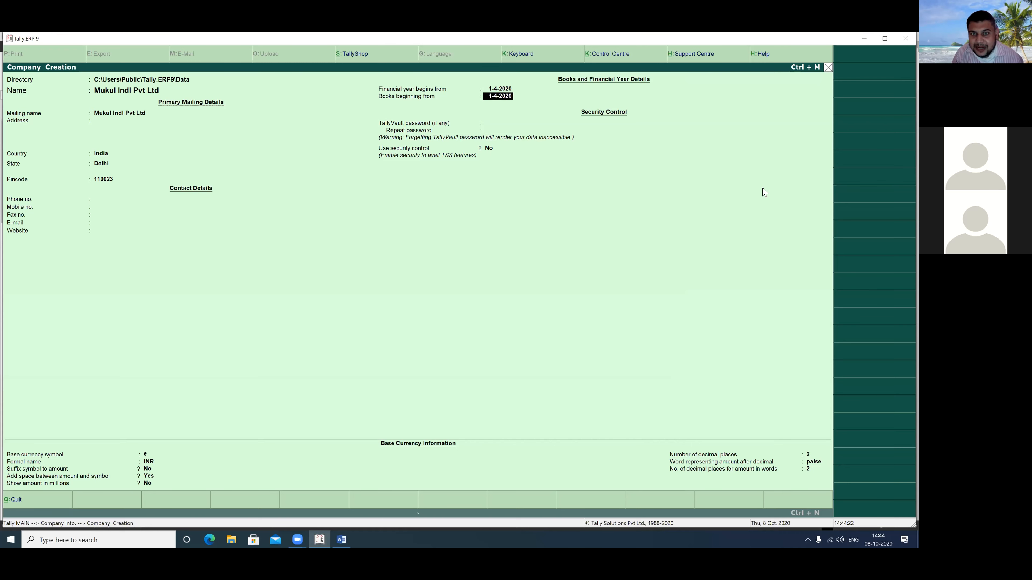
key("Return")
key("Return")
key("Return")
key("Return")
key("Return")
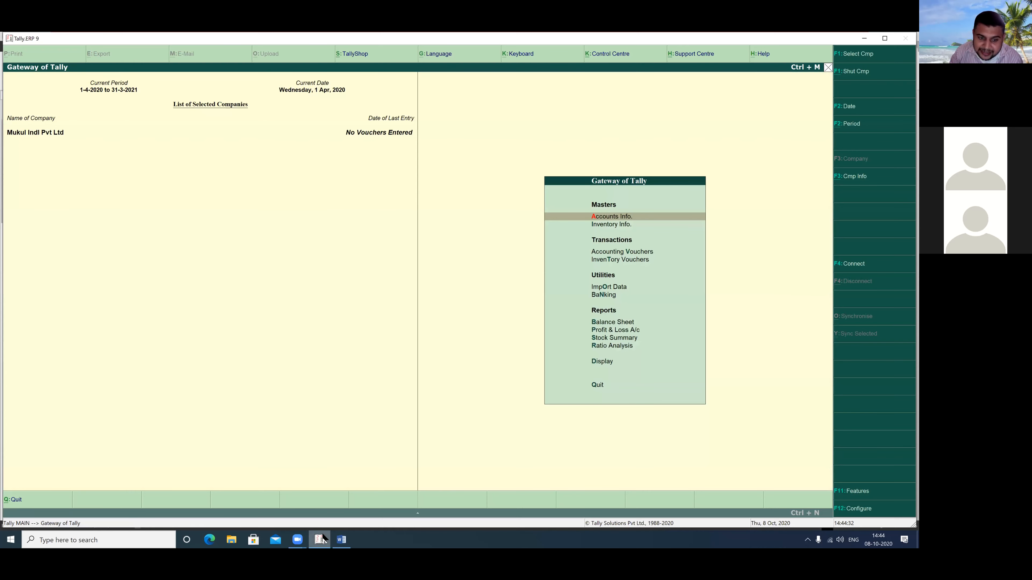
Switch to the Word document and read the company creation task and the first entry about bringing in capital
left_click(341, 539)
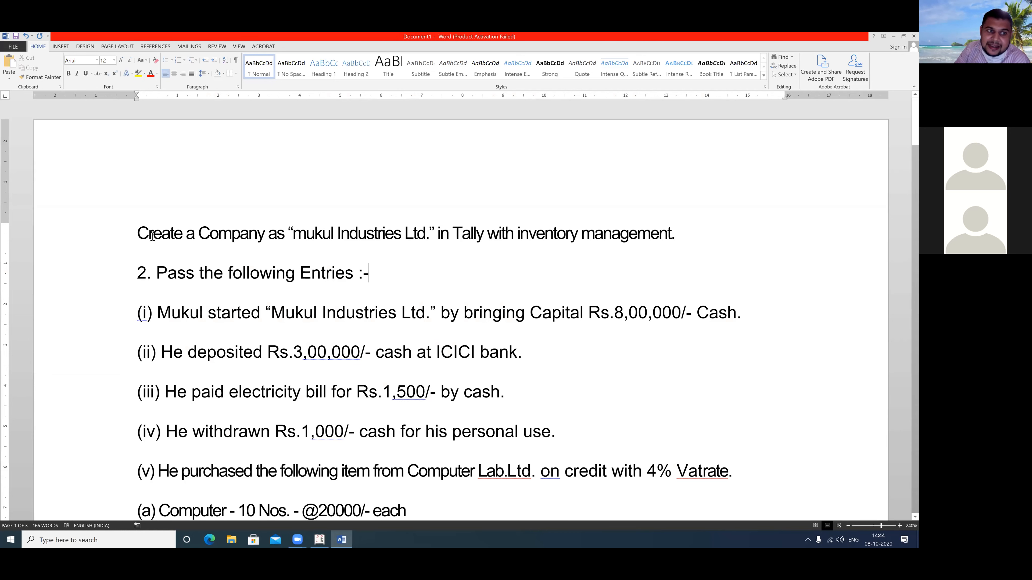
left_click_drag(133, 232, 425, 243)
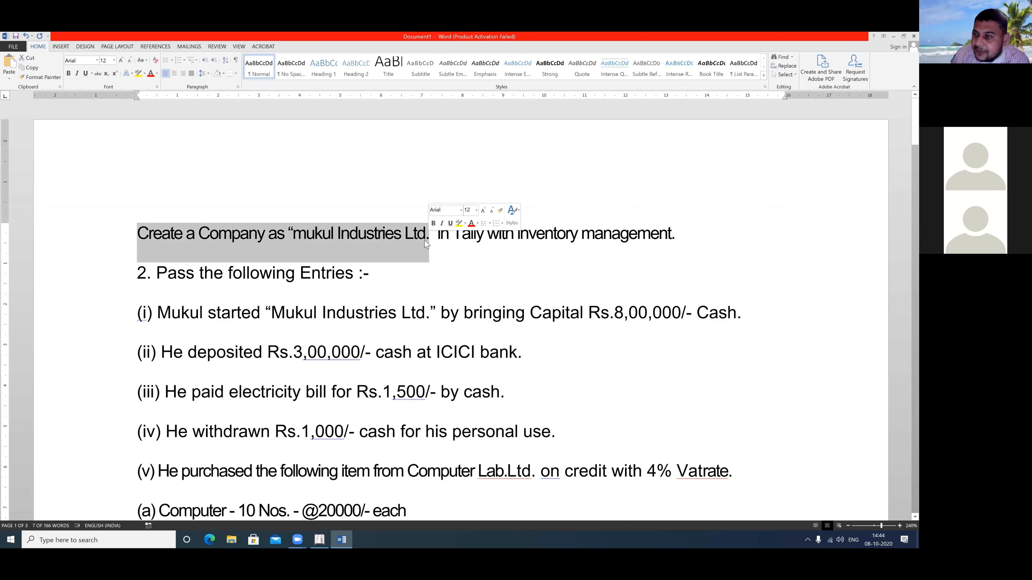
left_click(395, 276)
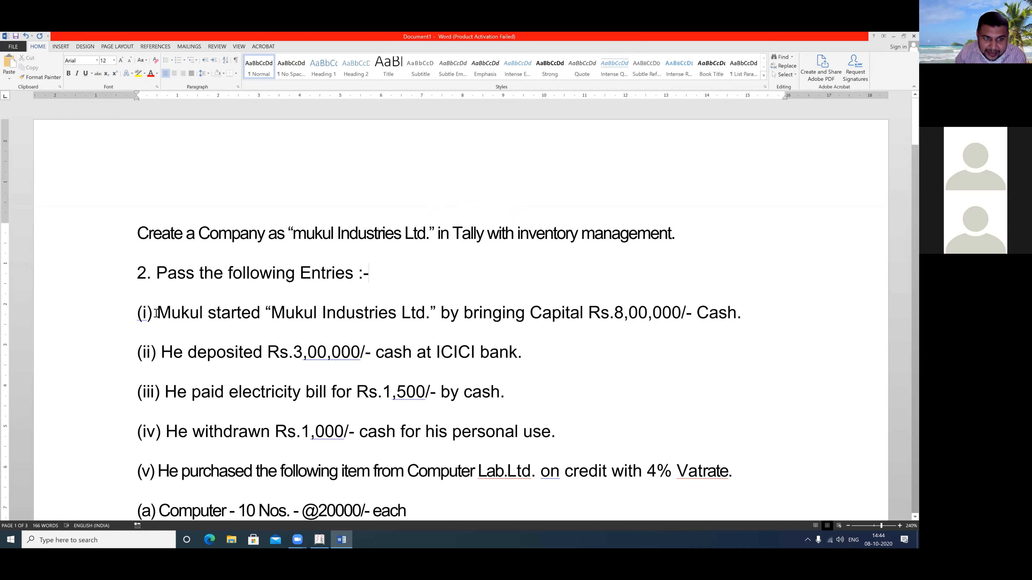
left_click_drag(157, 312, 736, 310)
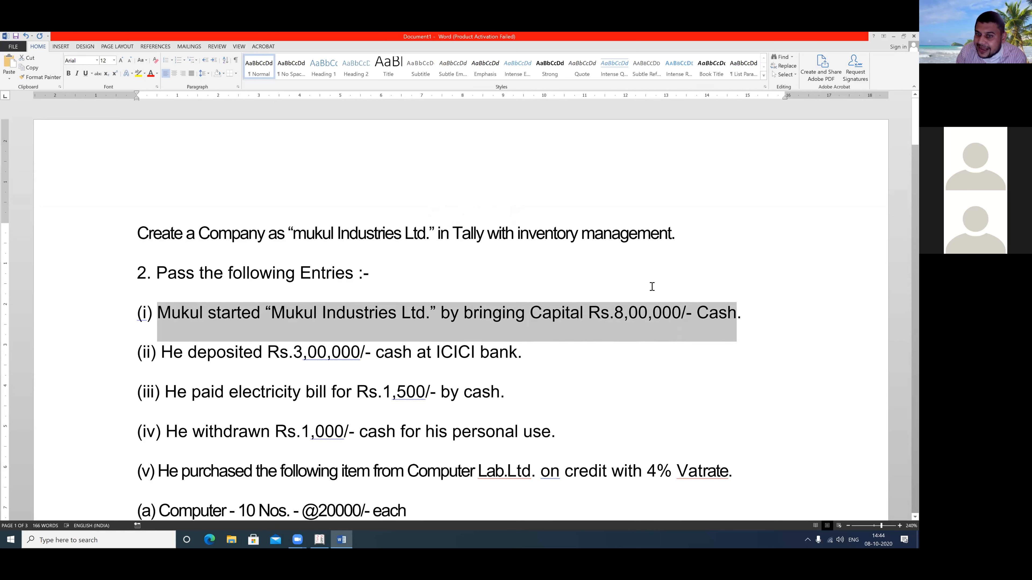
left_click(633, 276)
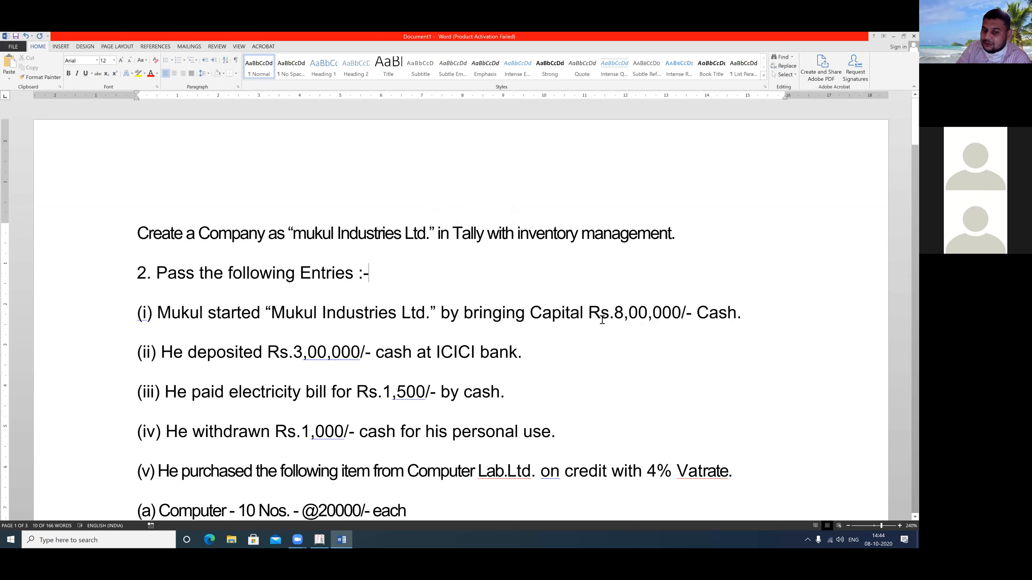
Switch back to Tally and open the single ledger creation form from the accounts masters
left_click(319, 539)
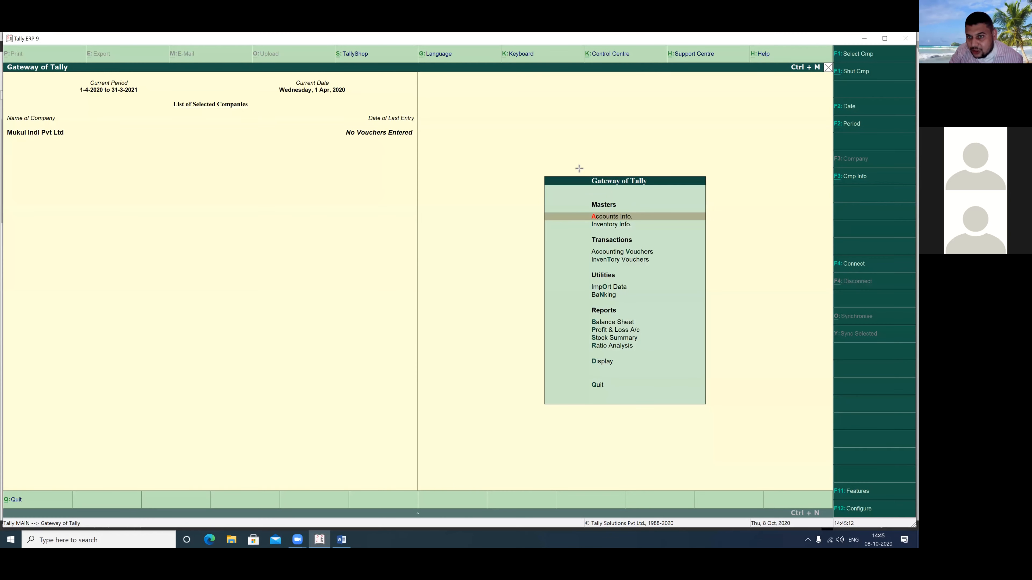
left_click_drag(578, 167, 674, 191)
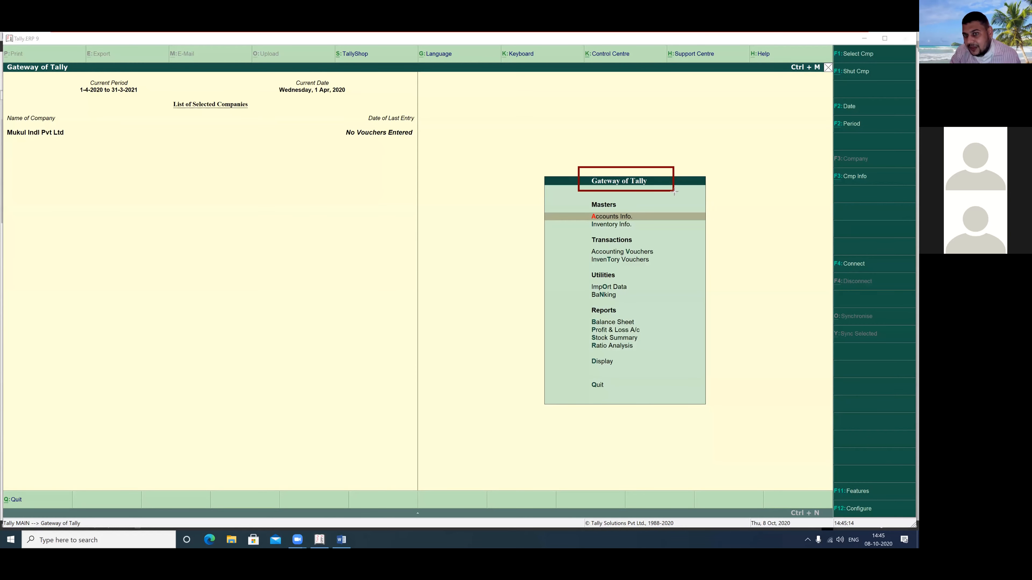
left_click_drag(580, 211, 645, 221)
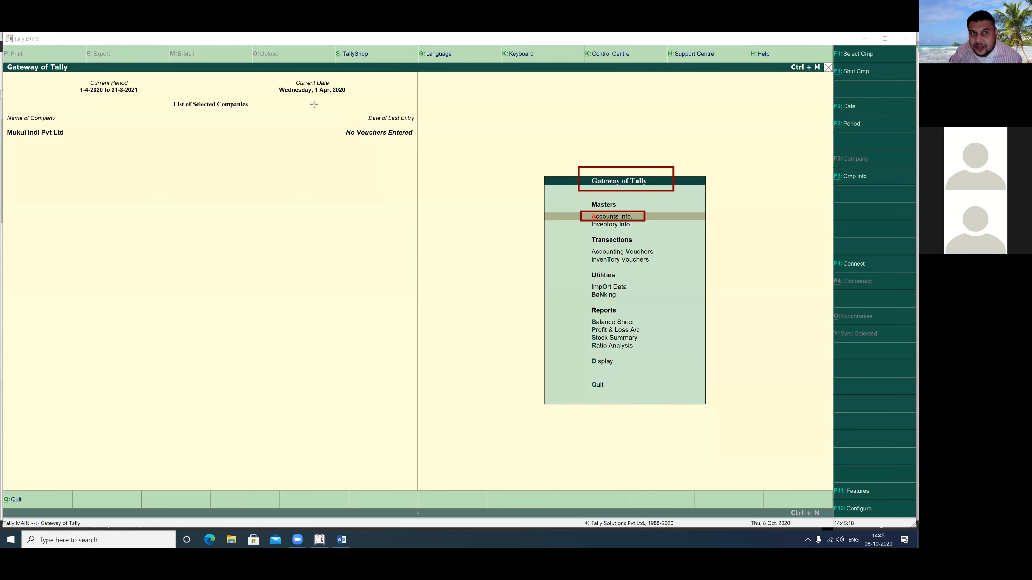
left_click(605, 220)
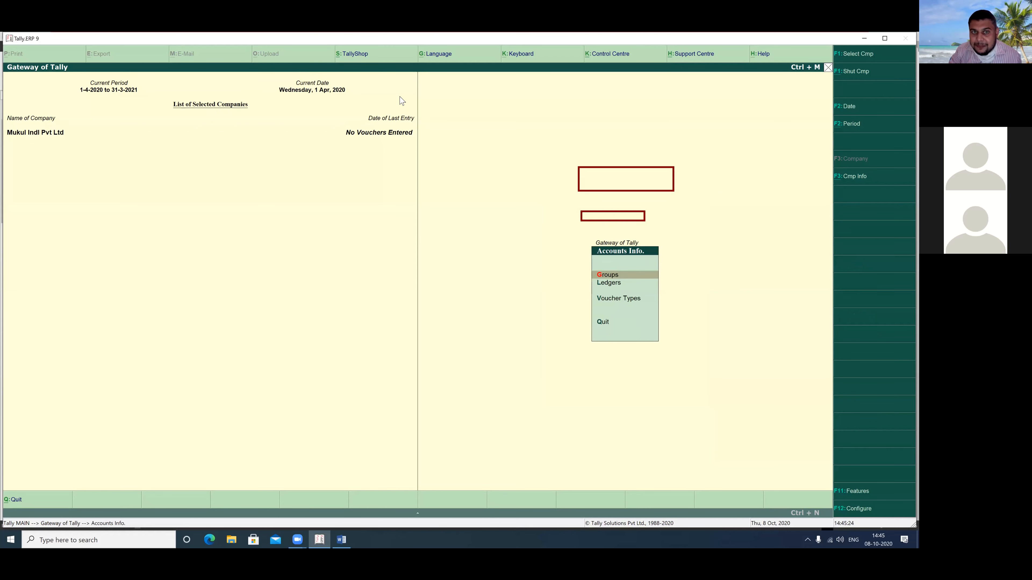
left_click_drag(533, 289, 599, 284)
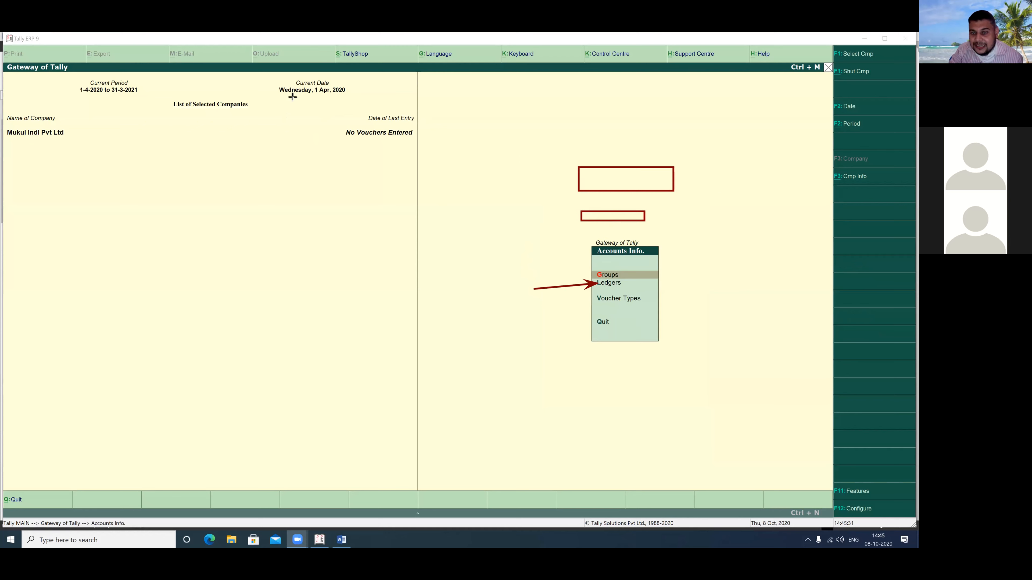
left_click(621, 284)
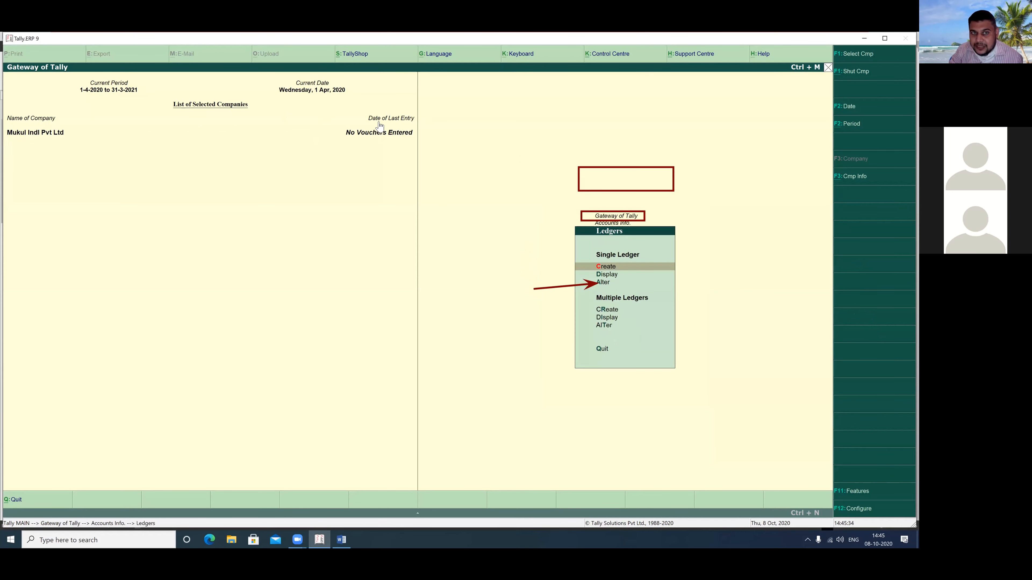
left_click(358, 97)
left_click_drag(589, 283, 592, 269)
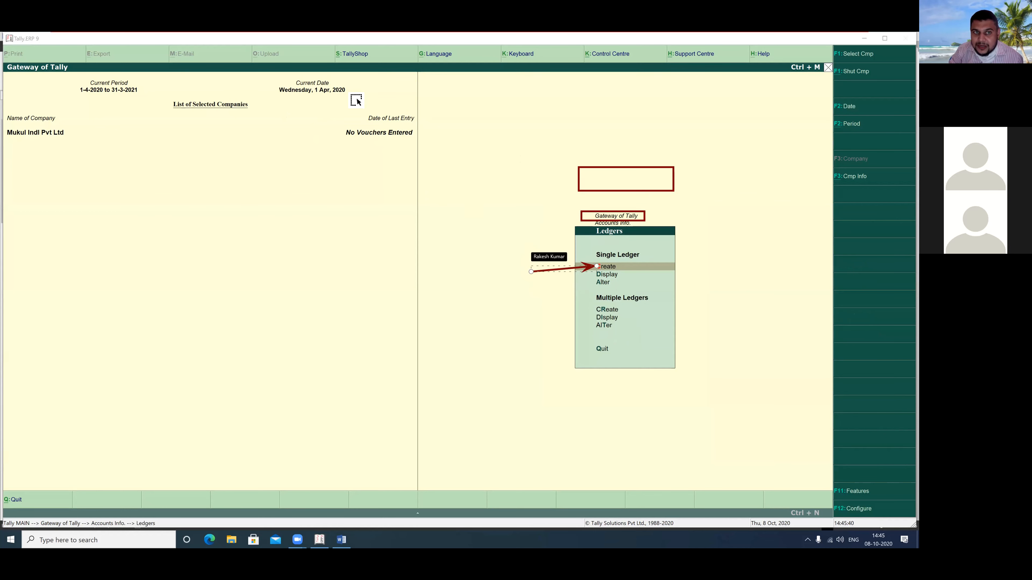
left_click(607, 271)
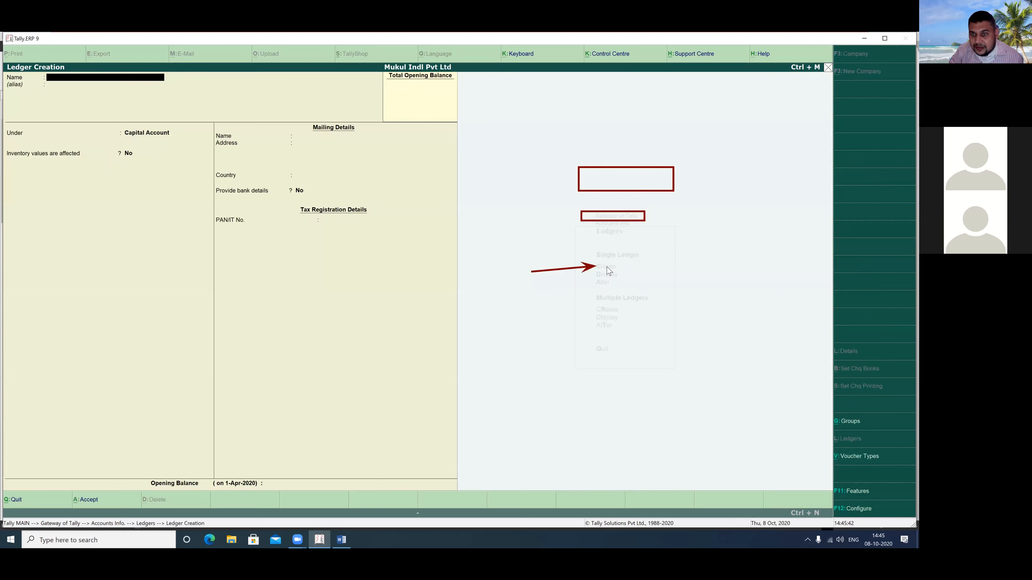
Name the new ledger Capital, leave its alias blank and proceed to the choice of its parent group
left_click(553, 149)
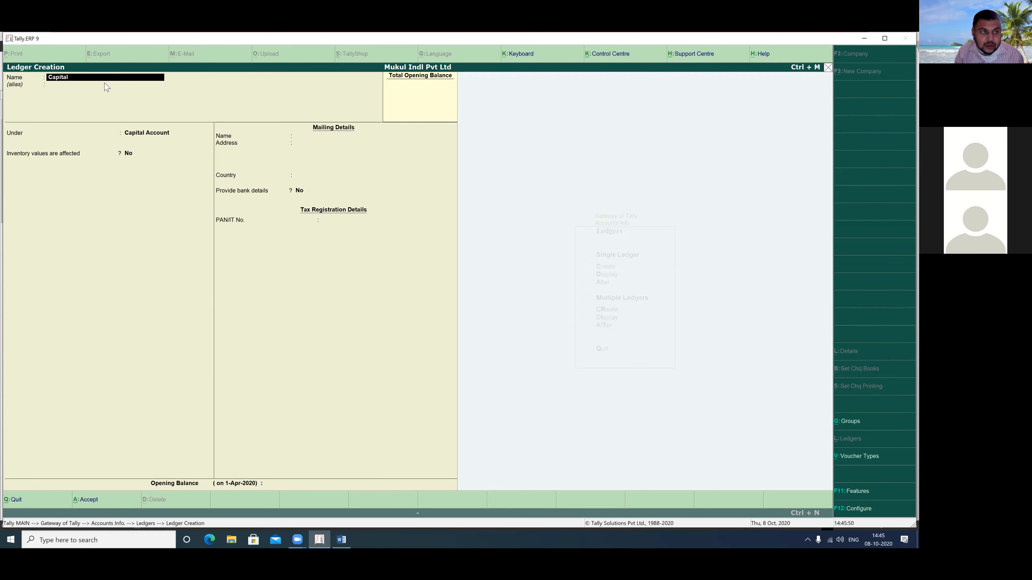
key("Return")
key("Return")
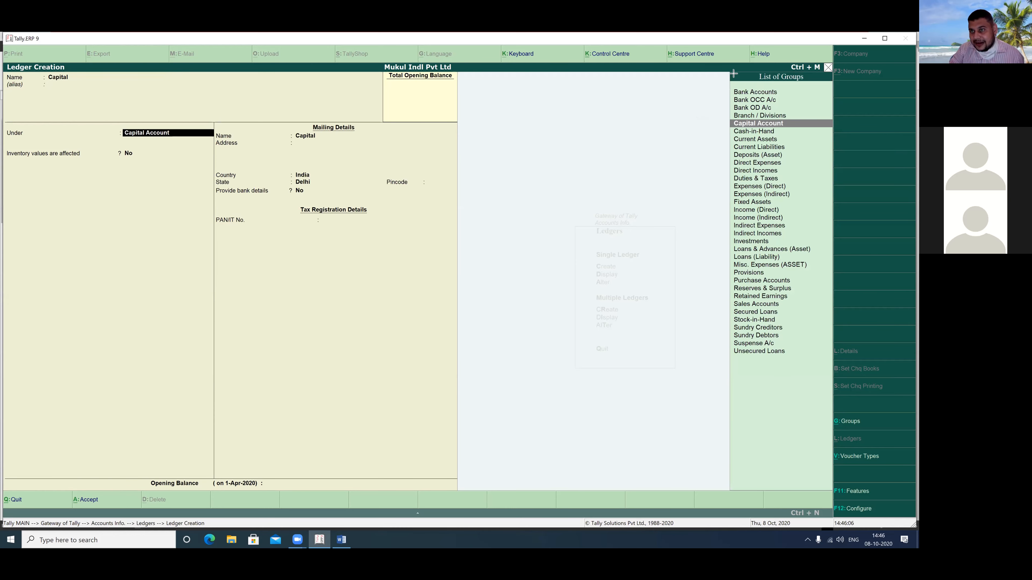
mouse_move(732, 71)
left_mouse_down()
mouse_move(811, 87)
mouse_move(818, 99)
left_mouse_up()
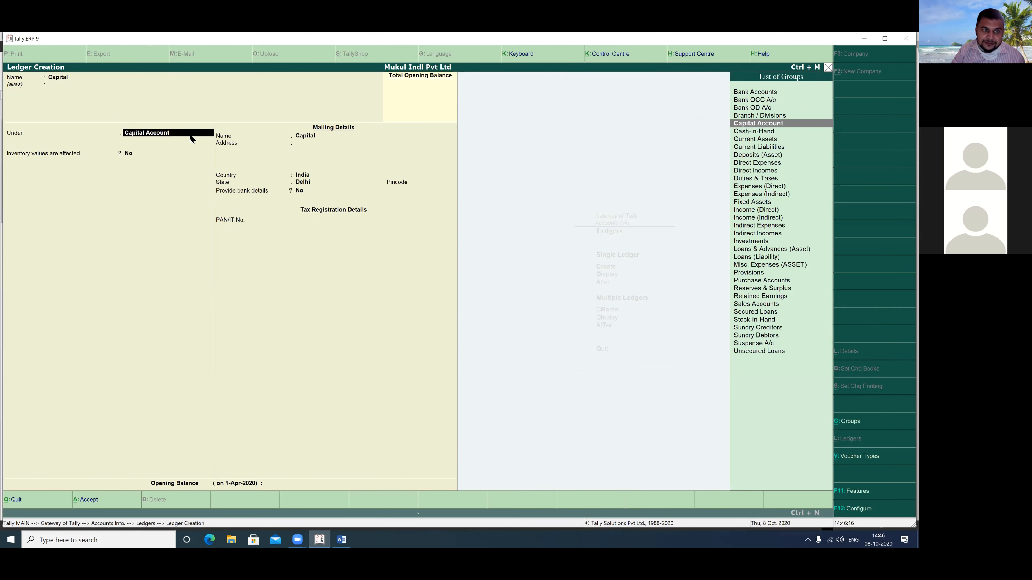
Place the ledger under Capital Account, keep the remaining default details, save it and return to the Gateway of Tally
key("Return")
key("Return")
key("Return")
key("Return")
key("Return")
key("Return")
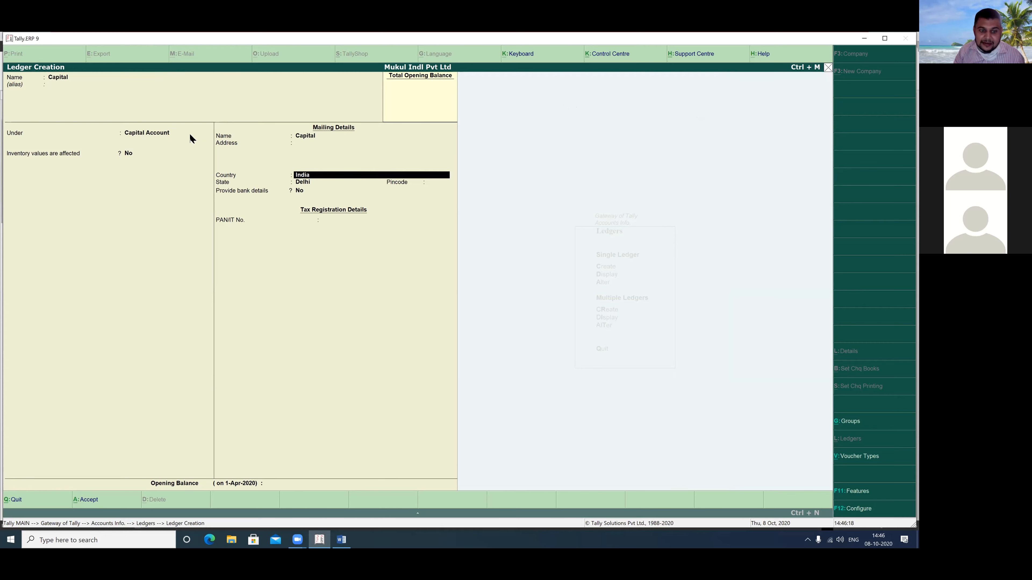
key("Return")
key("Return")
key("Return")
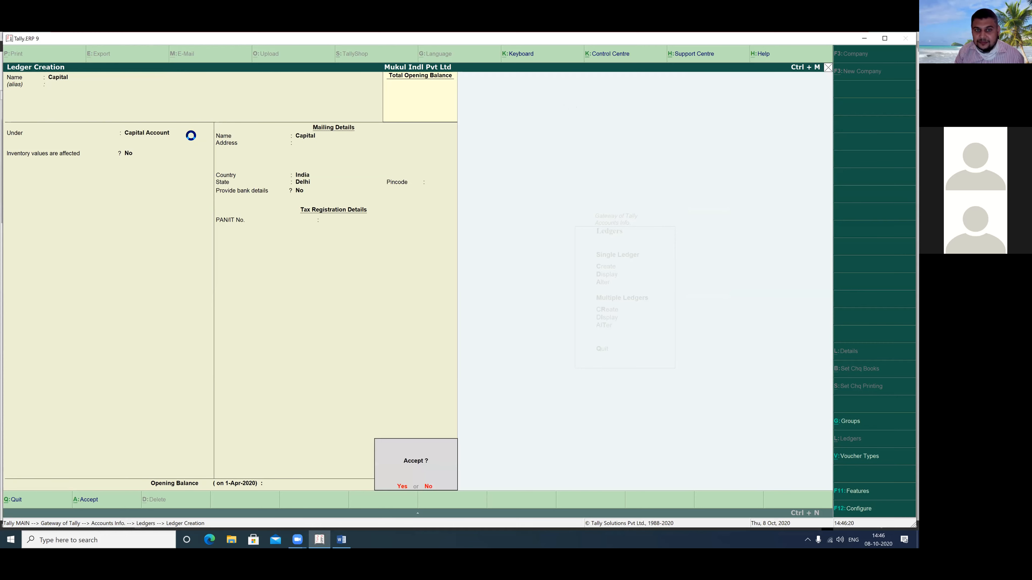
key("Return")
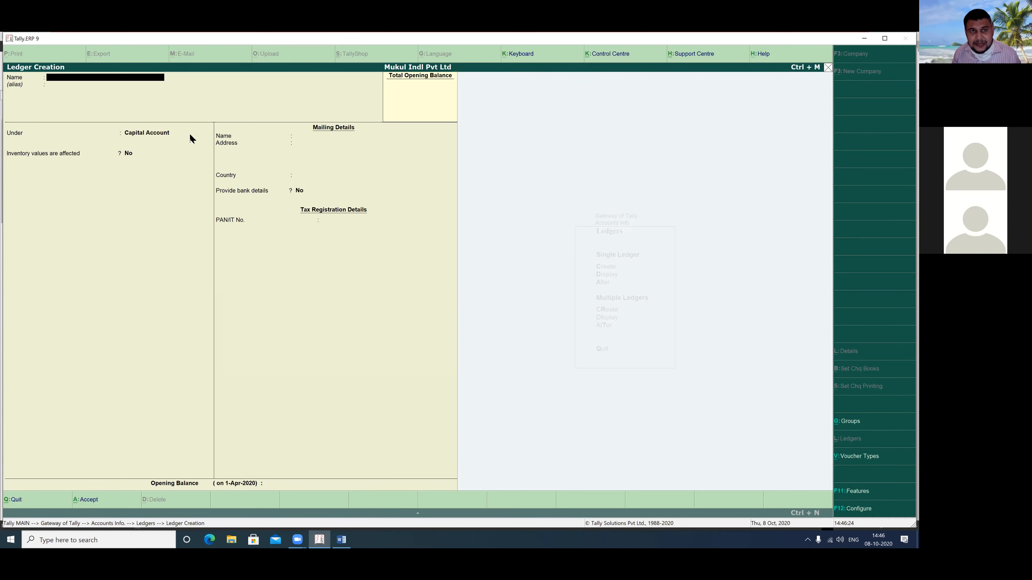
key("Escape")
key("Return")
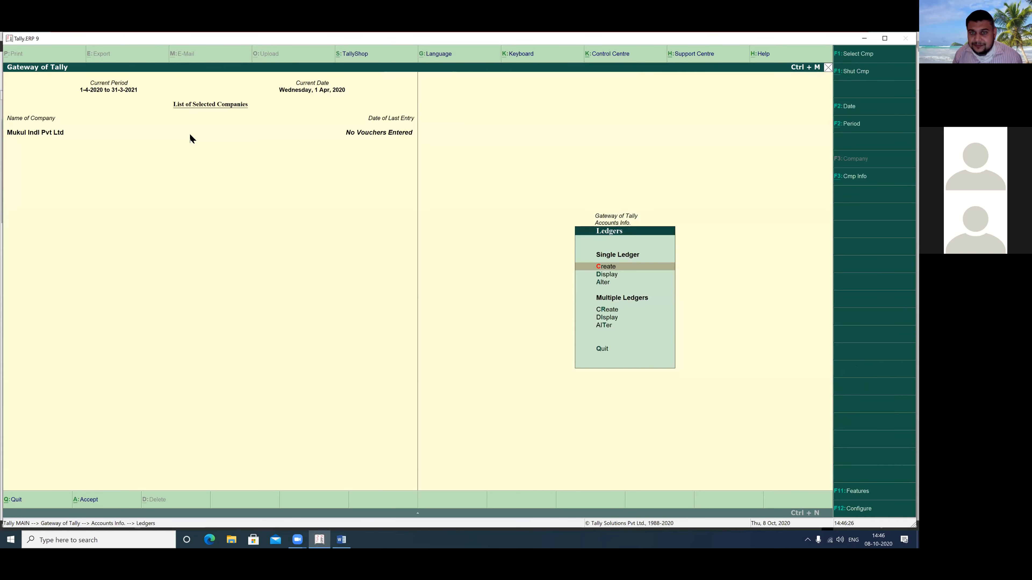
key("Escape")
key("Escape")
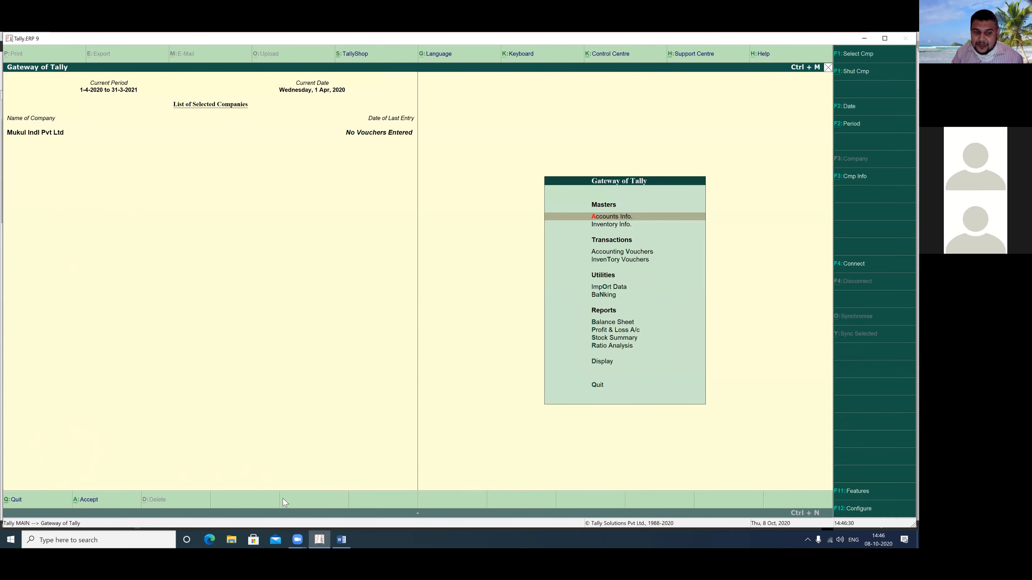
Recheck the capital entry in the Word document and open accounting voucher creation in Tally
left_click(342, 540)
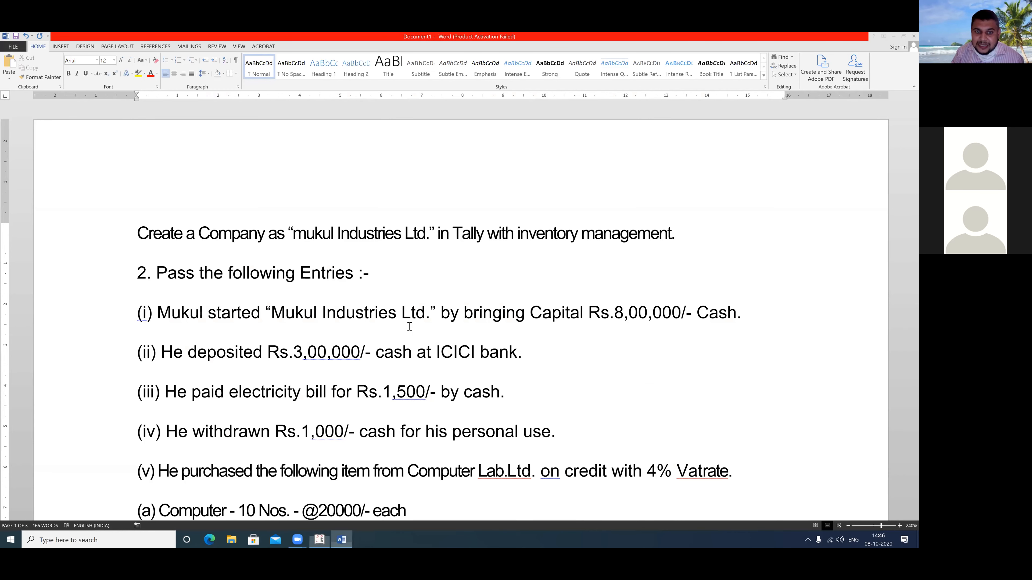
double_click(568, 312)
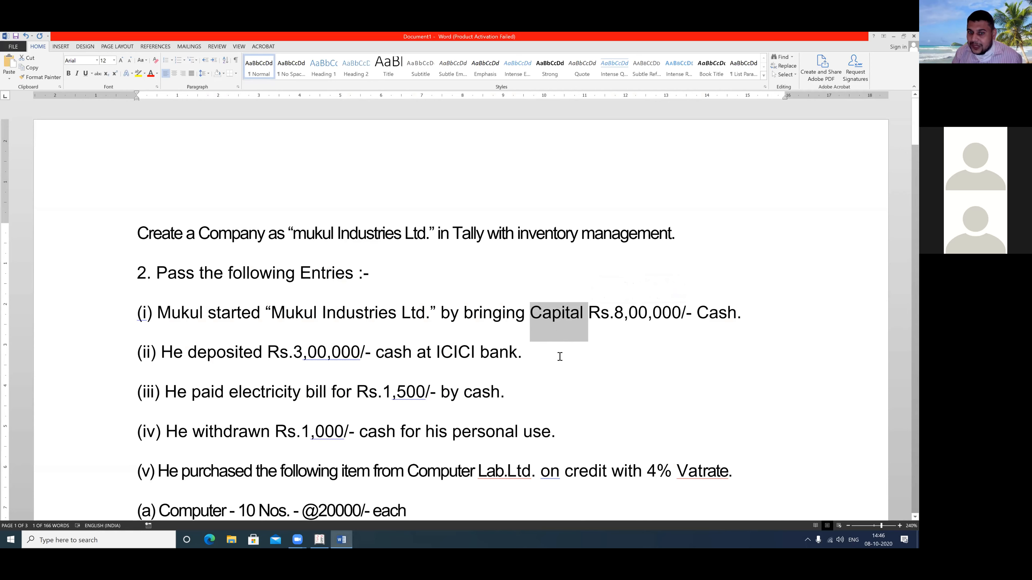
left_click(319, 540)
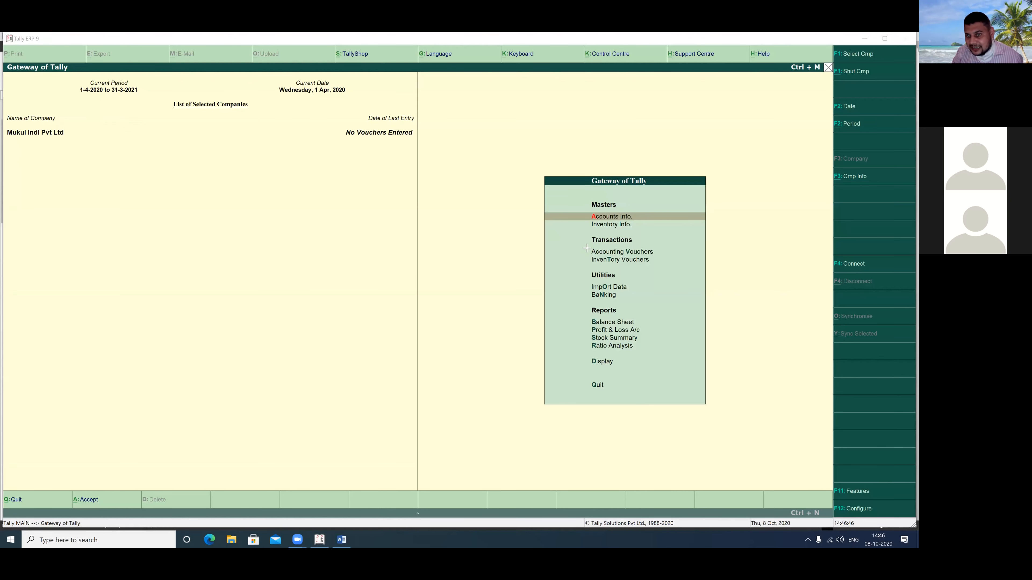
left_click_drag(585, 246, 668, 257)
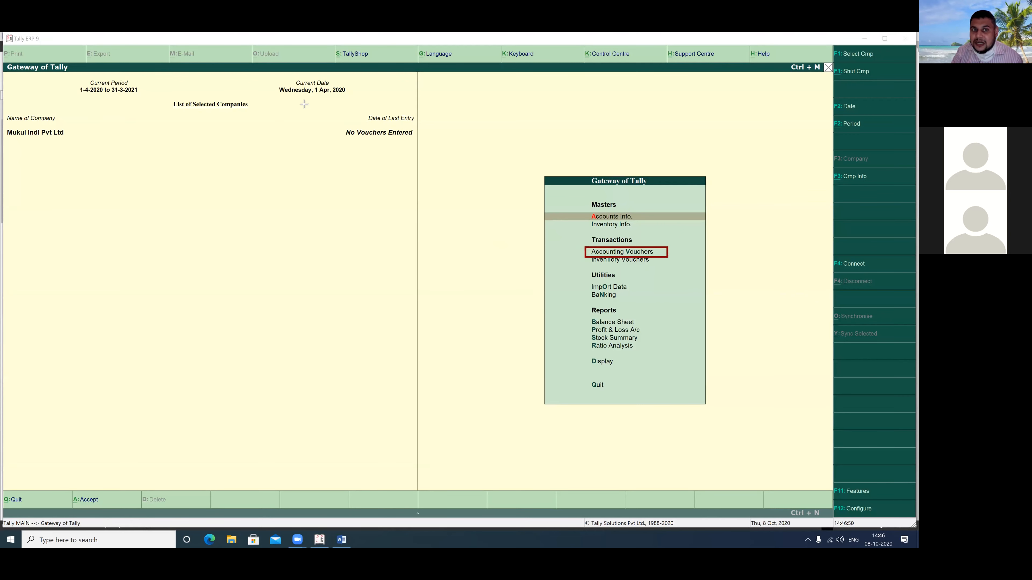
left_click(611, 253)
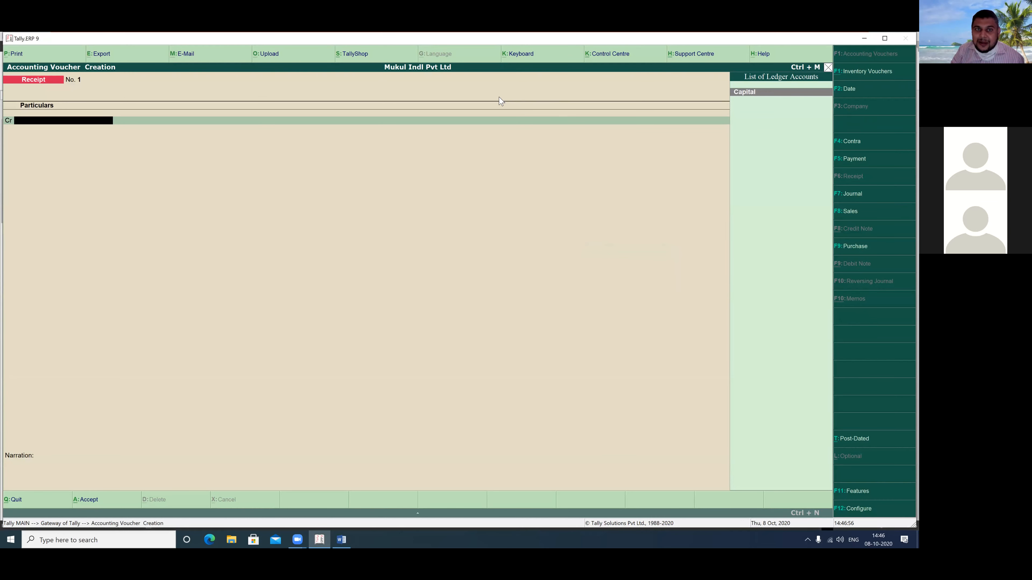
left_click_drag(13, 72, 67, 89)
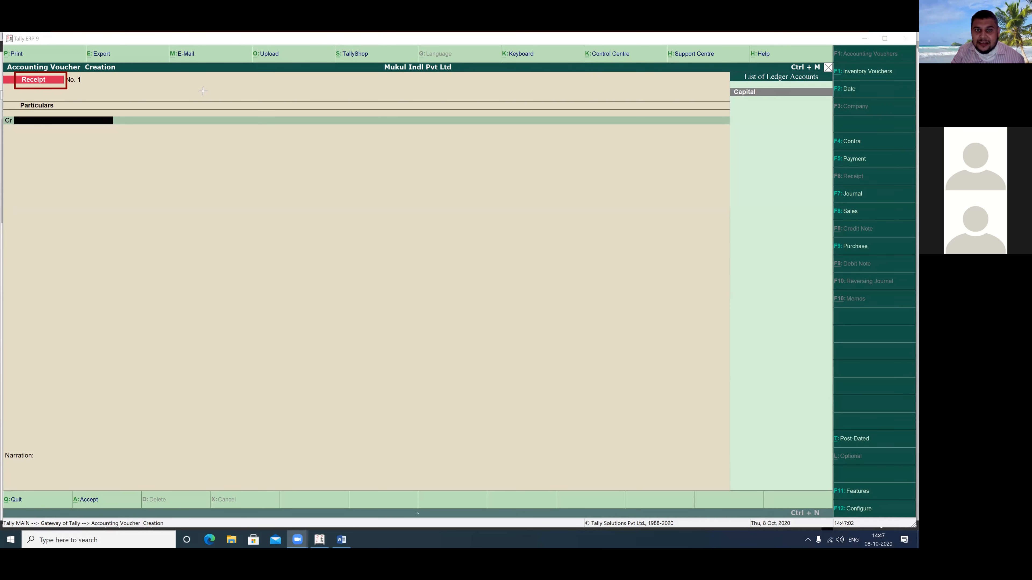
mouse_move(309, 294)
left_mouse_down()
mouse_move(299, 250)
mouse_move(323, 235)
mouse_move(327, 259)
left_mouse_up()
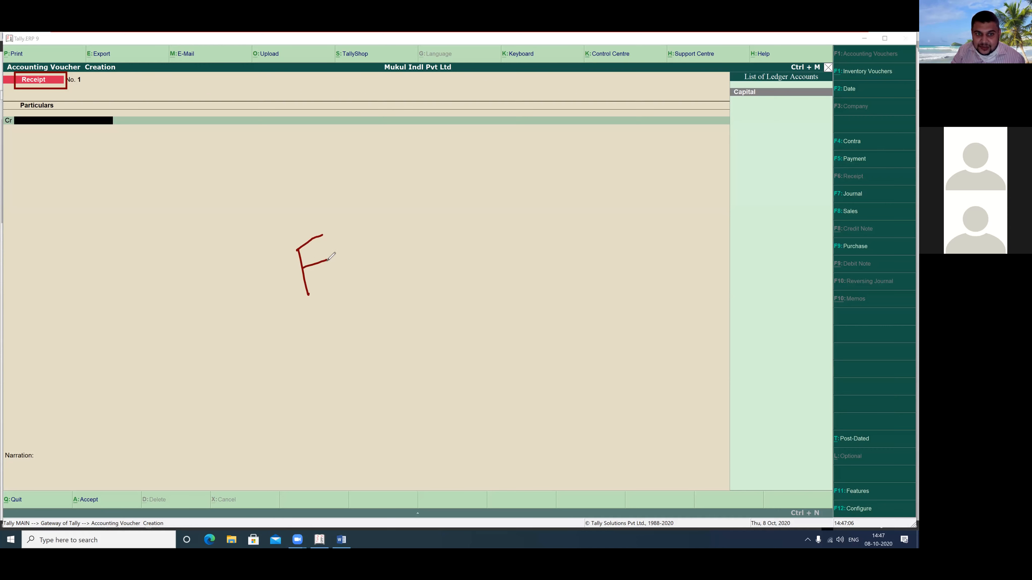
mouse_move(361, 219)
left_mouse_down()
mouse_move(344, 258)
mouse_move(364, 250)
mouse_move(344, 246)
left_mouse_up()
mouse_move(298, 309)
left_mouse_down()
mouse_move(401, 223)
mouse_move(288, 207)
mouse_move(291, 310)
mouse_move(305, 313)
left_mouse_up()
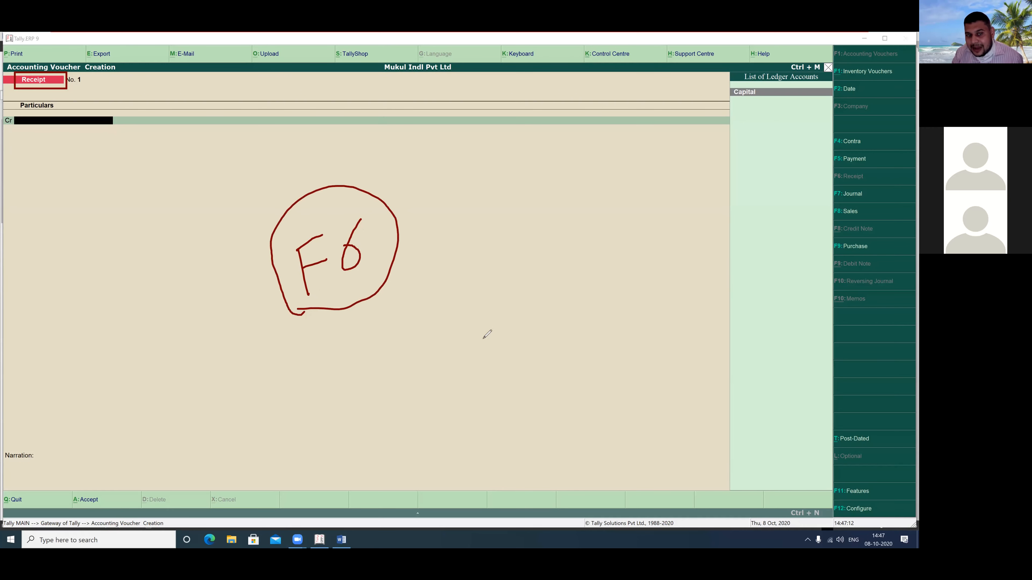
left_click(473, 341)
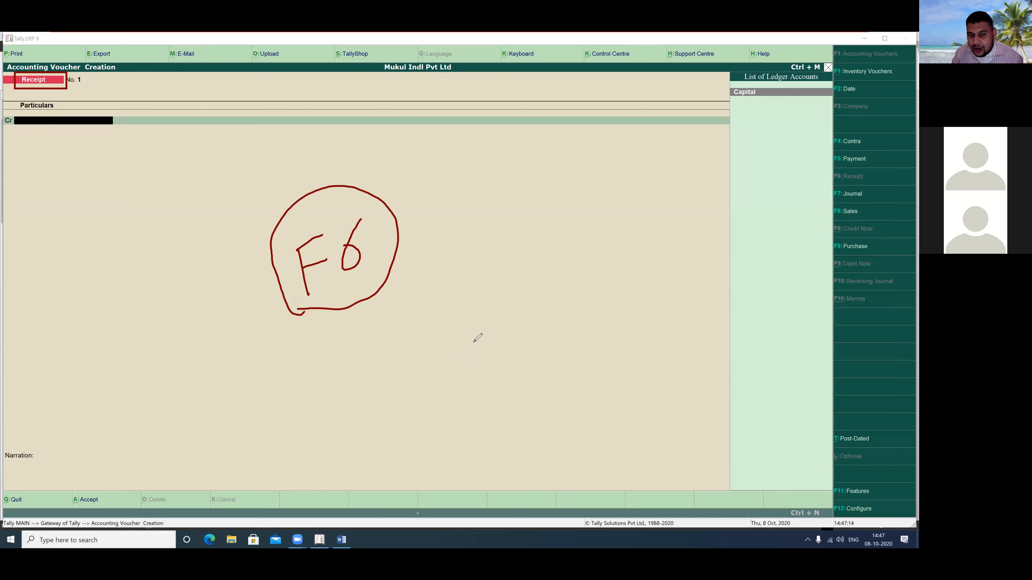
left_click_drag(473, 342, 481, 394)
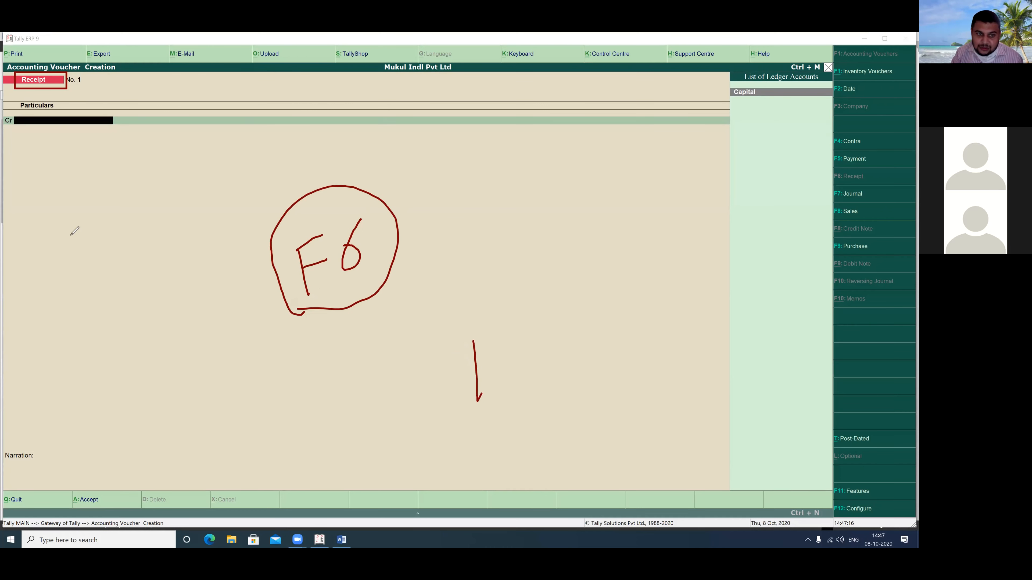
left_click_drag(70, 267, 135, 339)
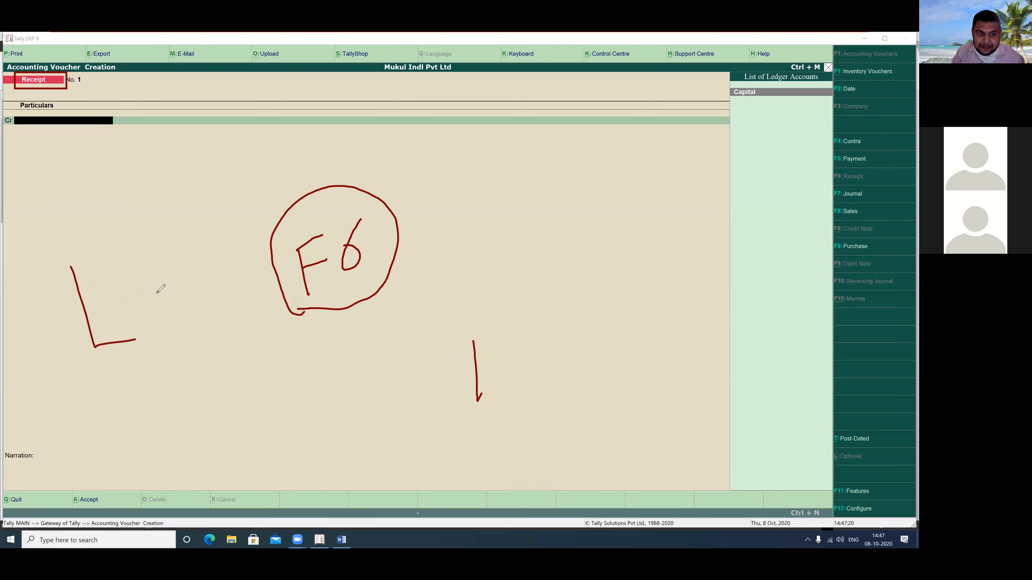
mouse_move(182, 276)
left_mouse_down()
mouse_move(211, 335)
mouse_move(203, 257)
mouse_move(213, 252)
left_mouse_up()
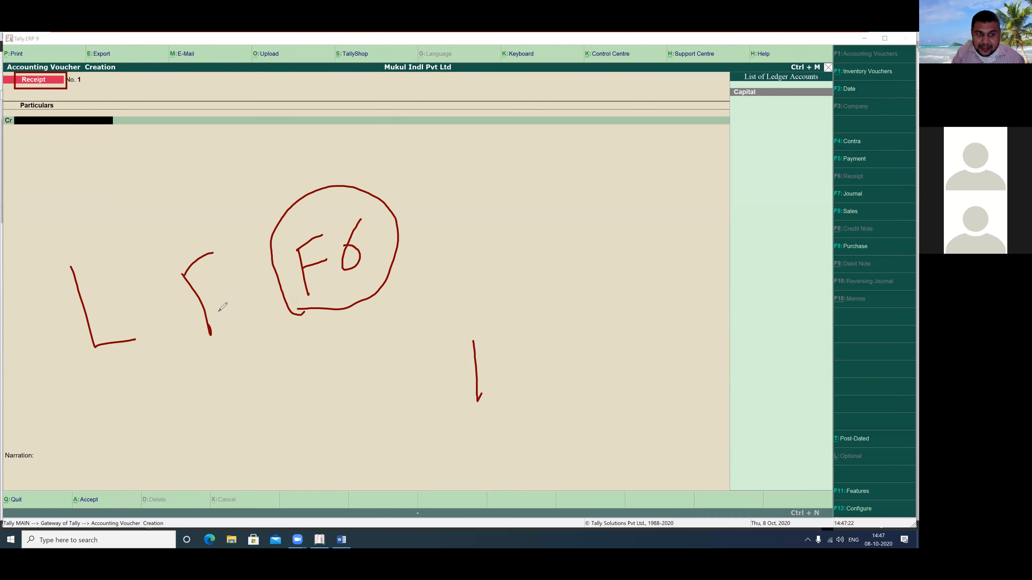
mouse_move(201, 296)
left_mouse_down()
mouse_move(210, 289)
mouse_move(245, 315)
mouse_move(281, 286)
mouse_move(278, 301)
left_mouse_up()
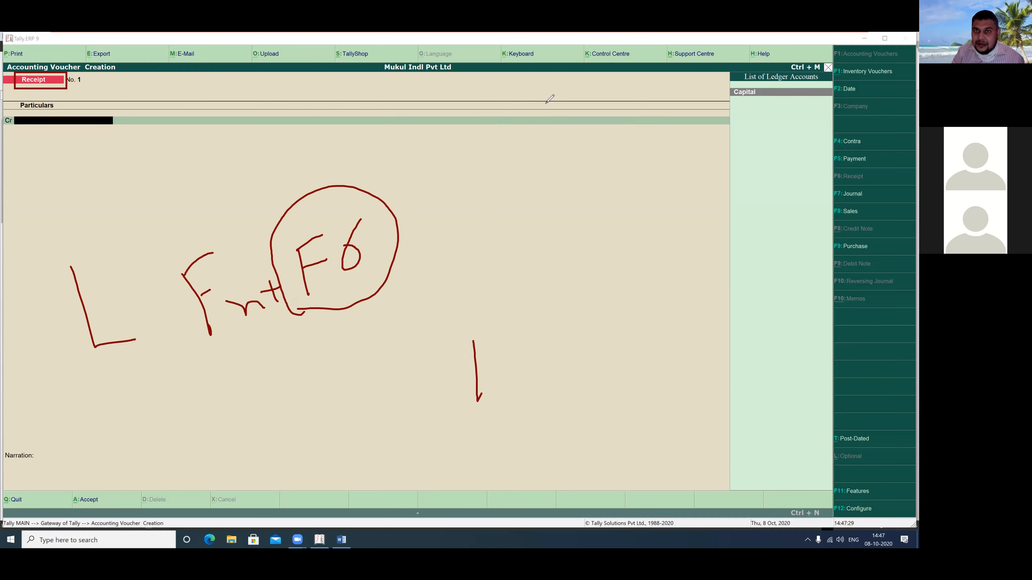
left_click(565, 103)
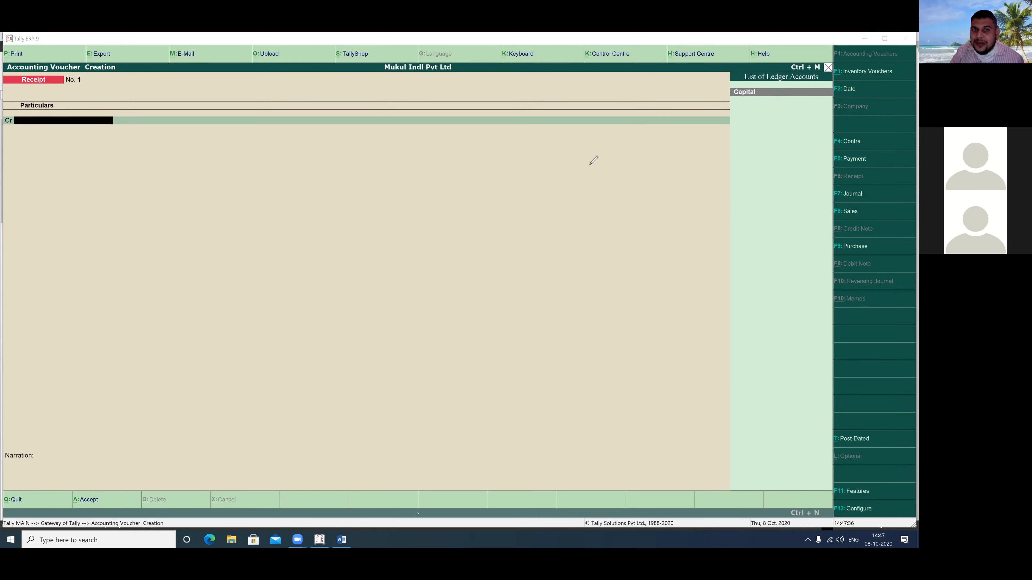
left_click_drag(734, 133, 837, 178)
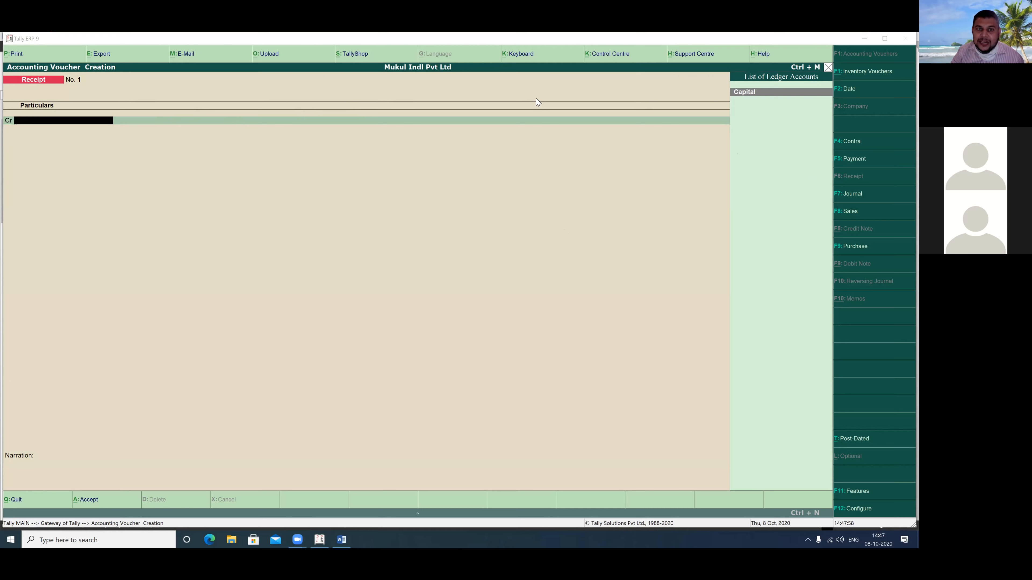
left_click_drag(723, 83, 769, 102)
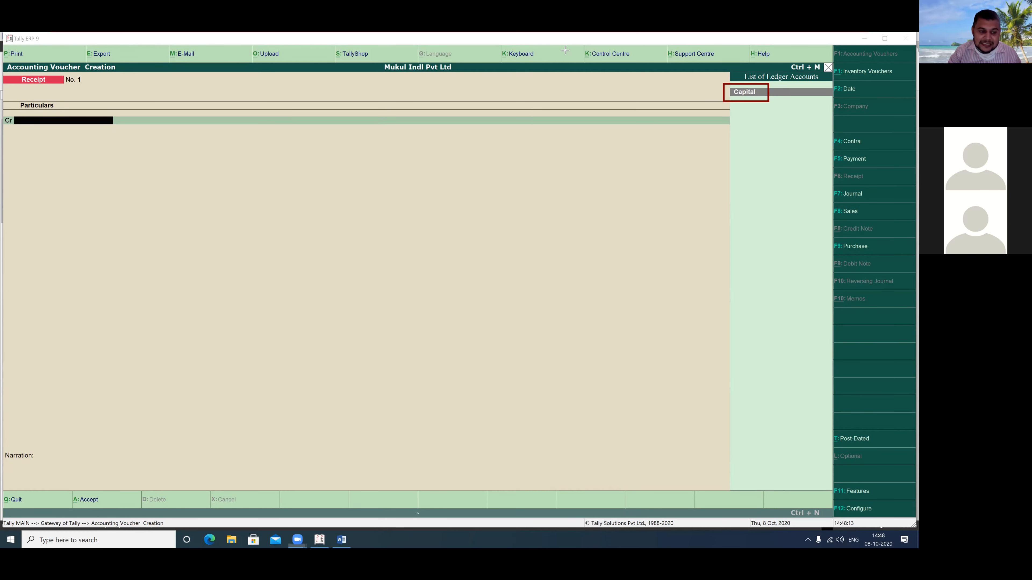
Search Windows for "key", open the On-Screen Keyboard and close it again
left_click(51, 540)
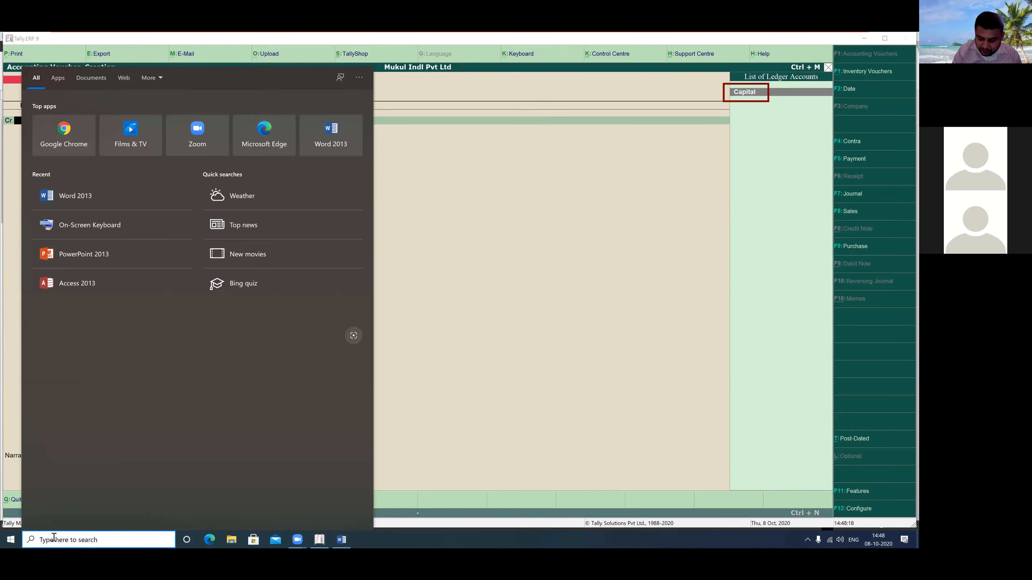
type("key")
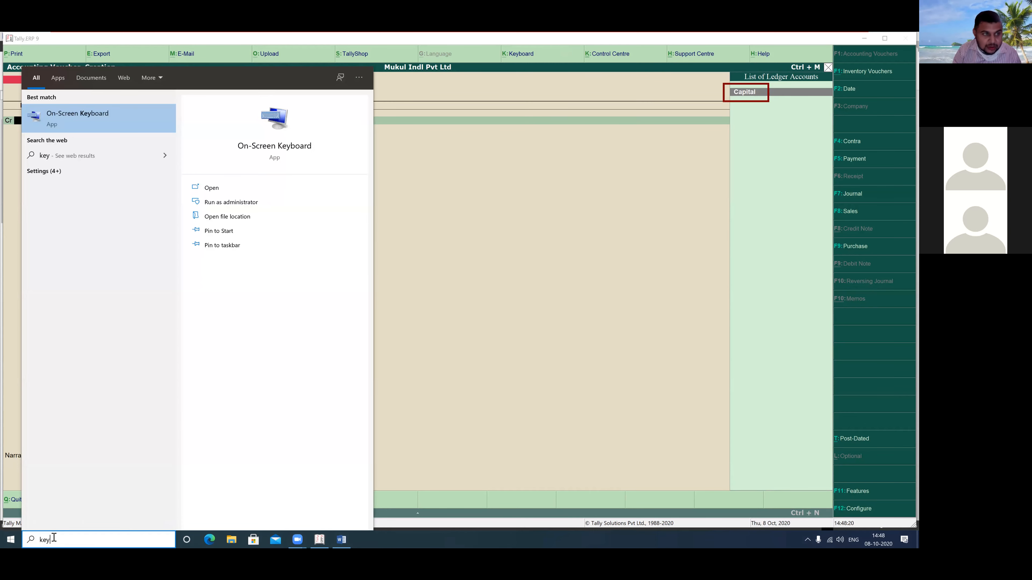
left_click(78, 112)
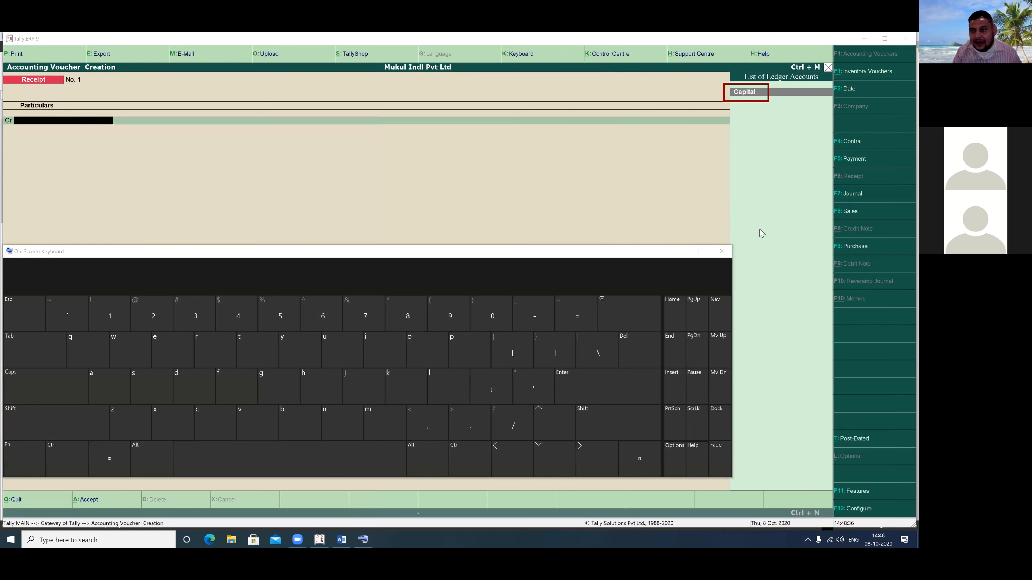
left_click(717, 254)
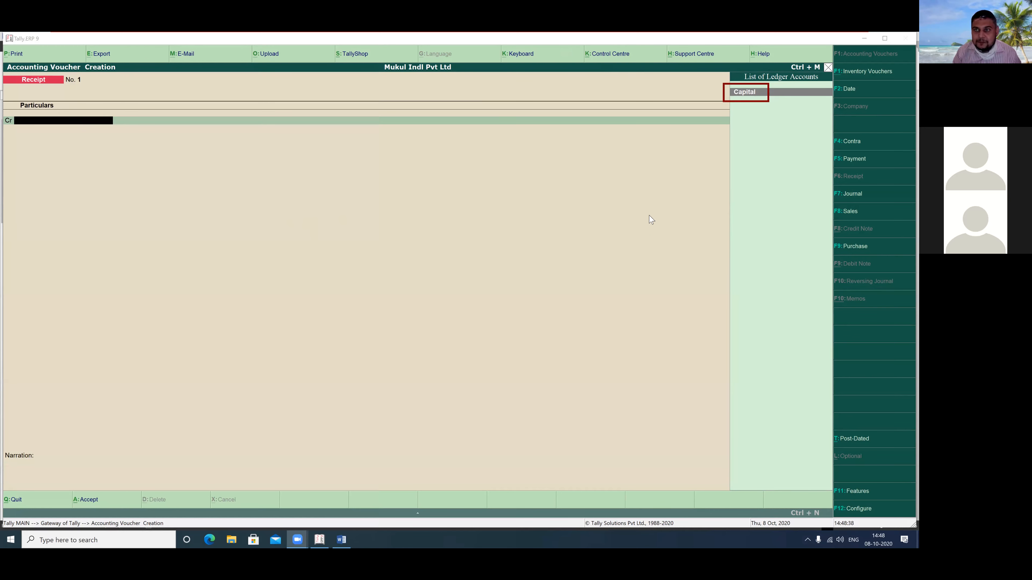
Choose Capital as the receipt voucher's credit ledger, check the capital amount in the Word exercise and enter 800000 as its credit
left_click(749, 94)
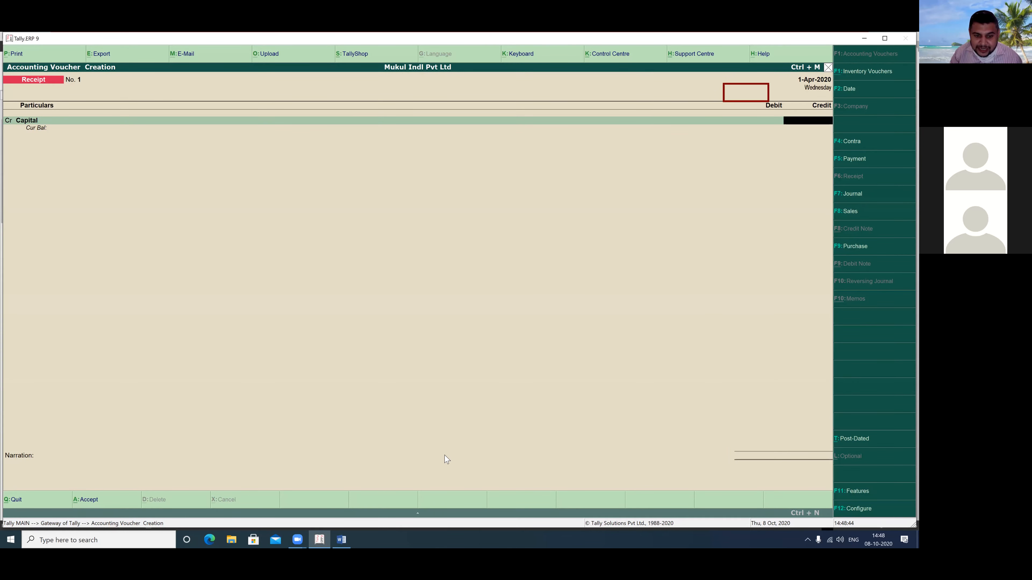
key("alt+Tab")
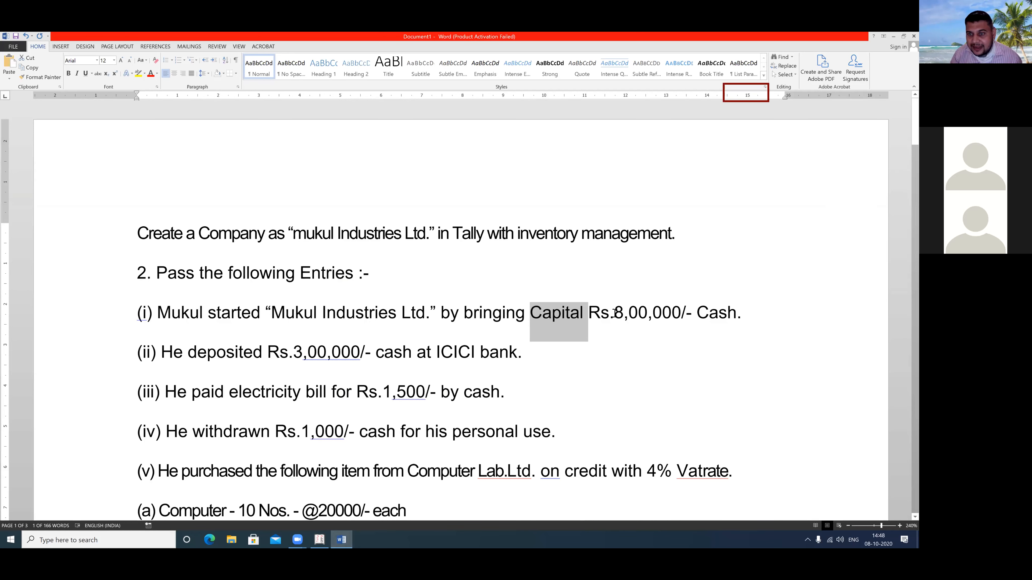
left_click_drag(614, 313, 681, 315)
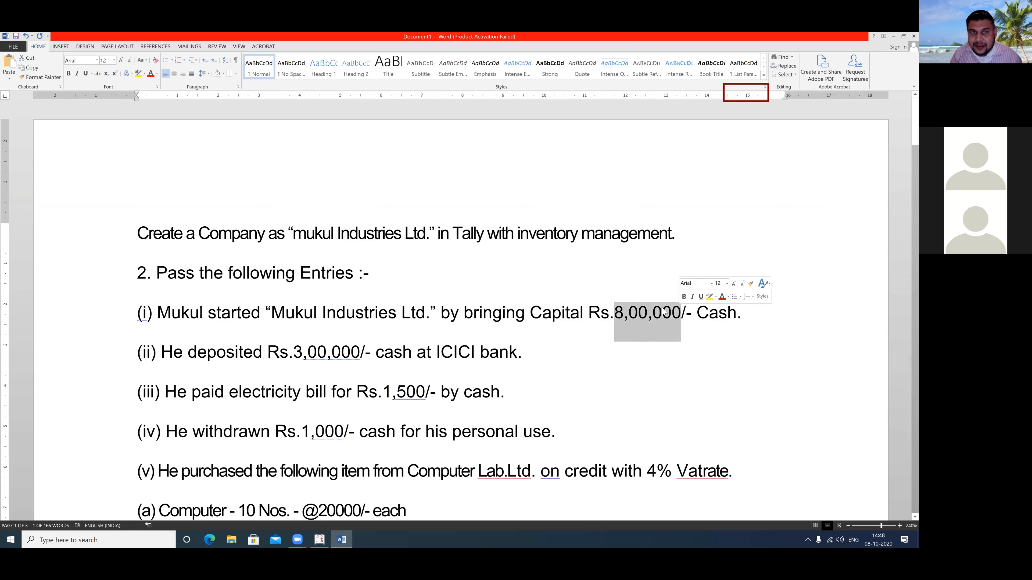
key("alt+Tab")
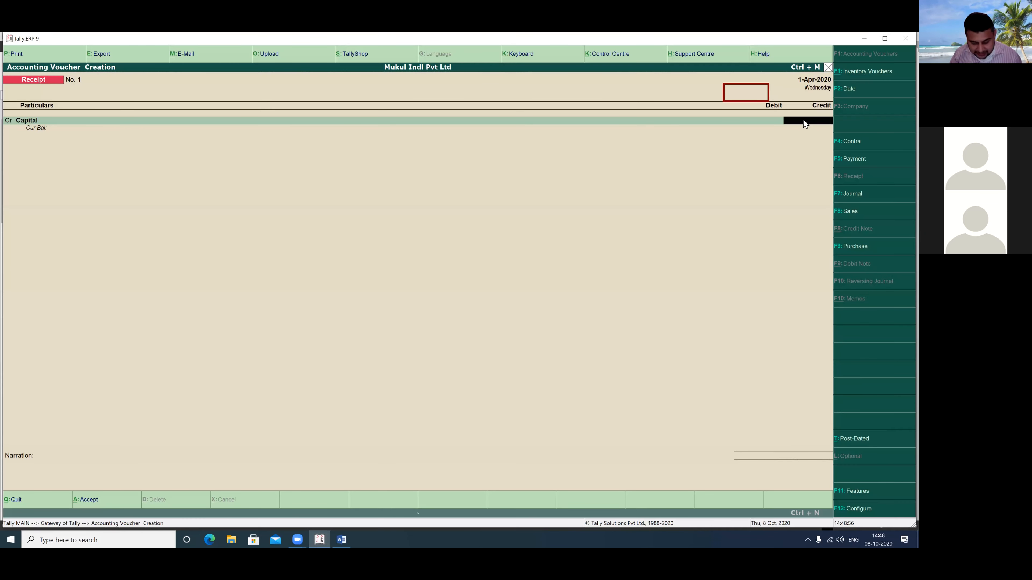
type("800000")
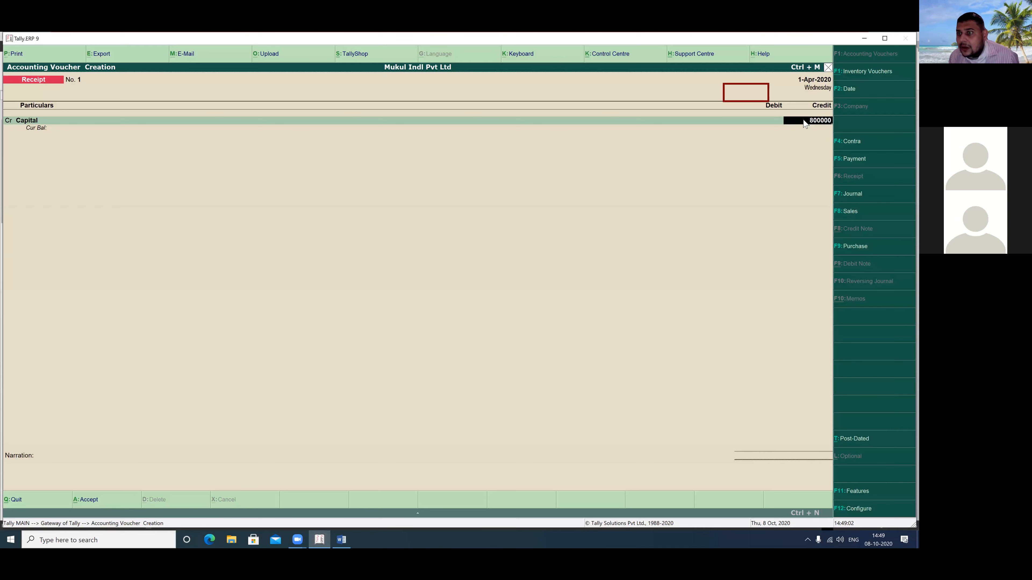
key("Return")
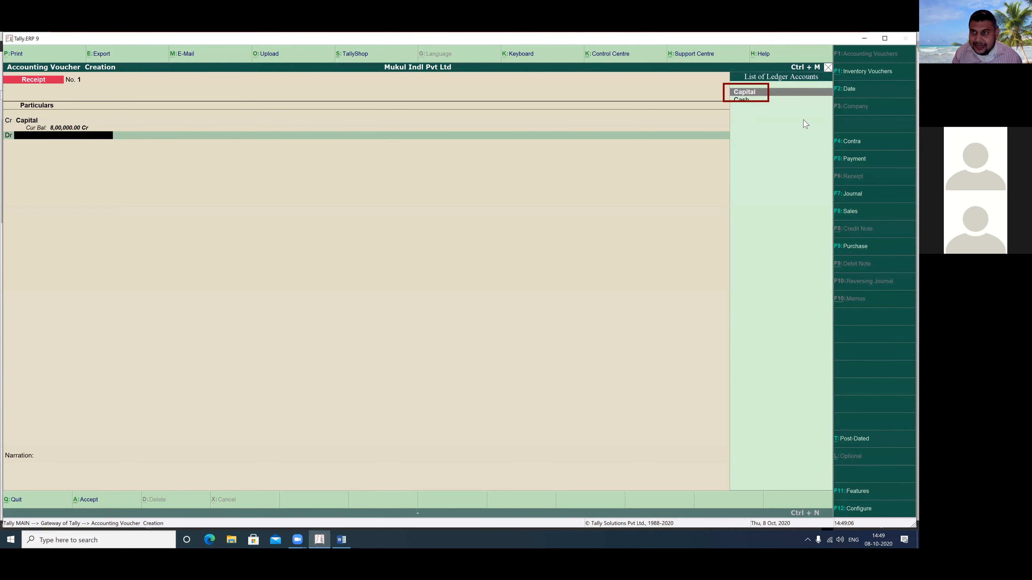
Debit Cash for the full 8,00,000.00, leave the narration blank and save the receipt voucher
key("Down")
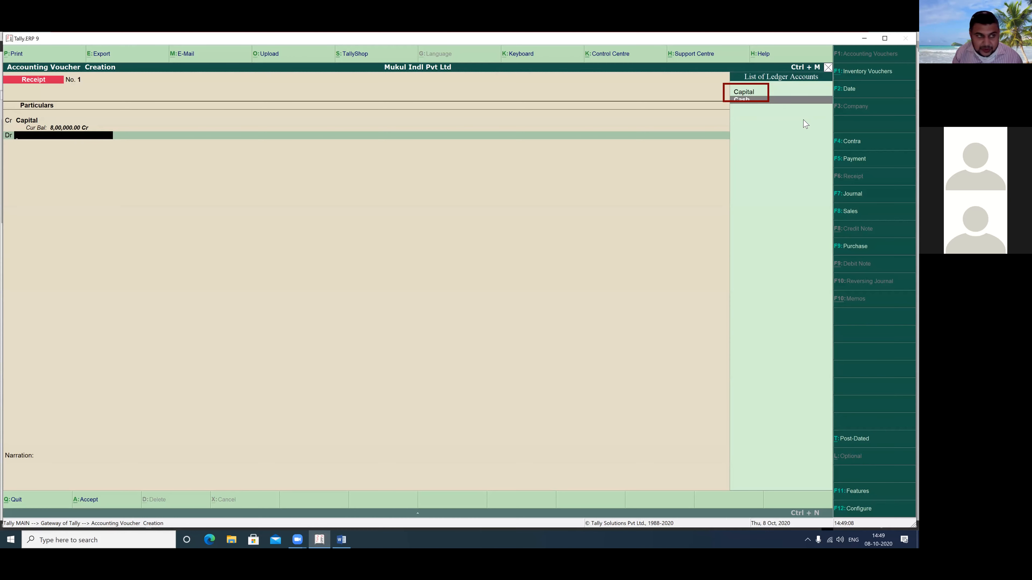
key("Return")
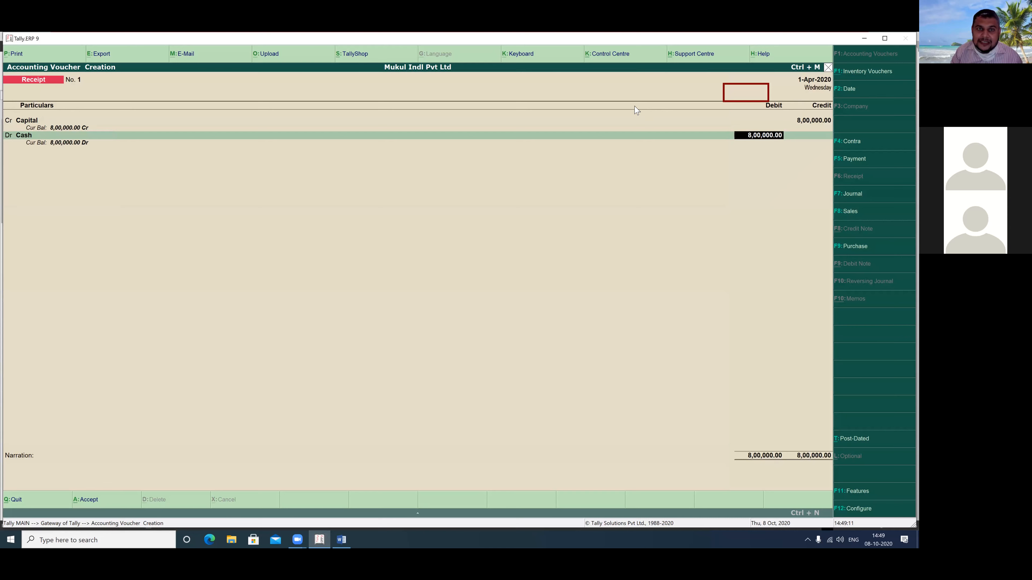
left_click_drag(108, 244, 65, 149)
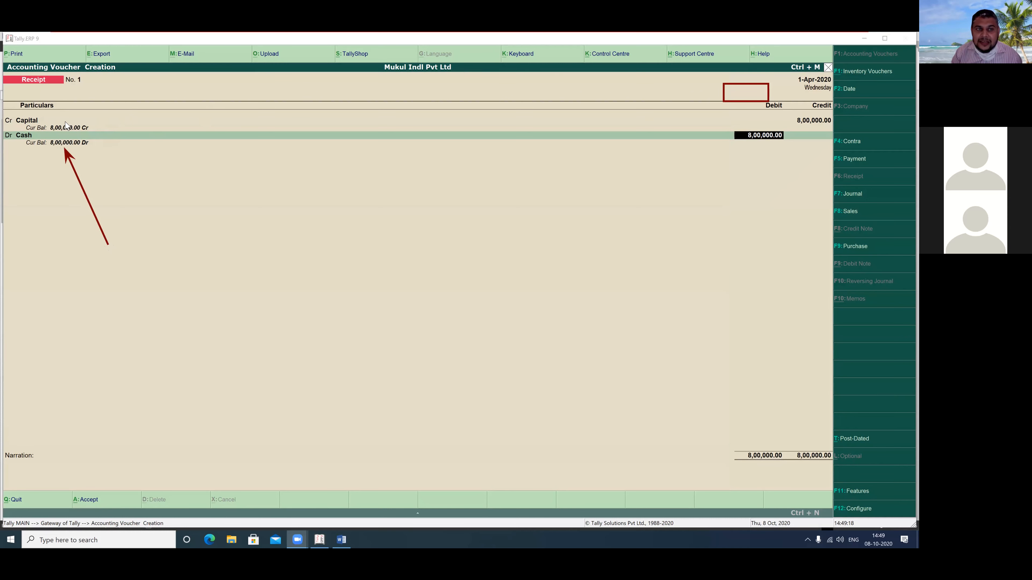
left_click(563, 104)
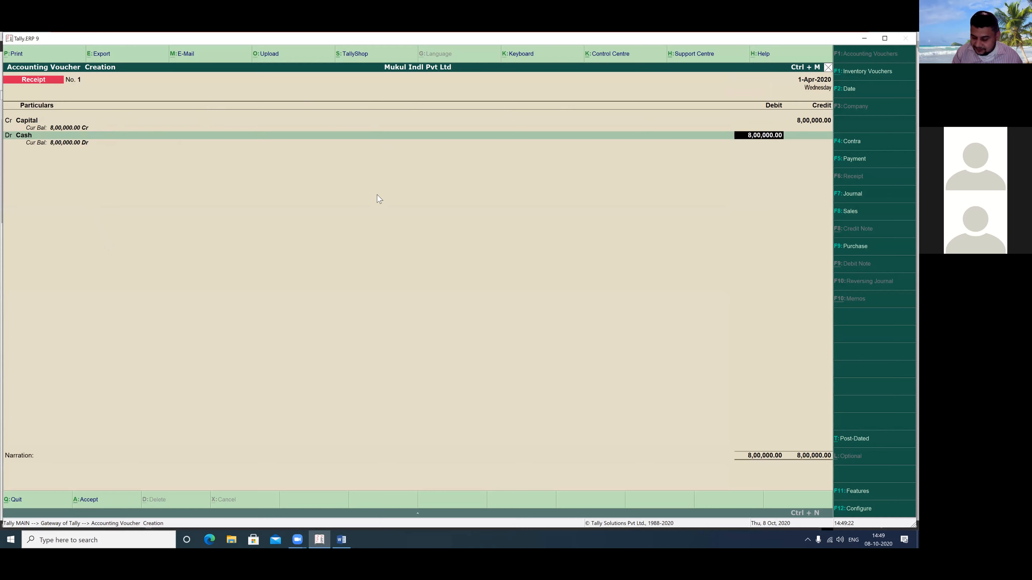
key("Return")
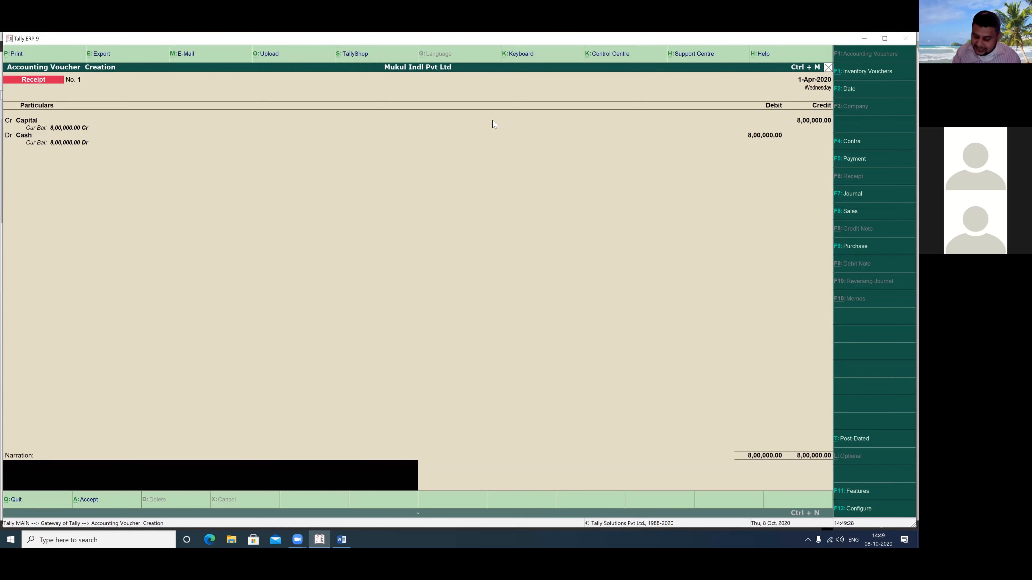
key("Return")
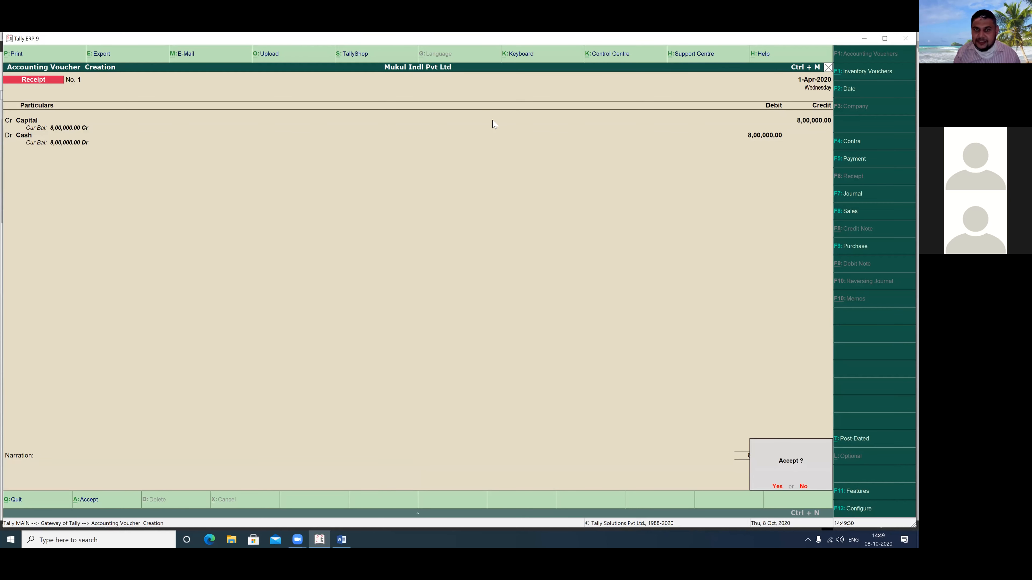
key("Return")
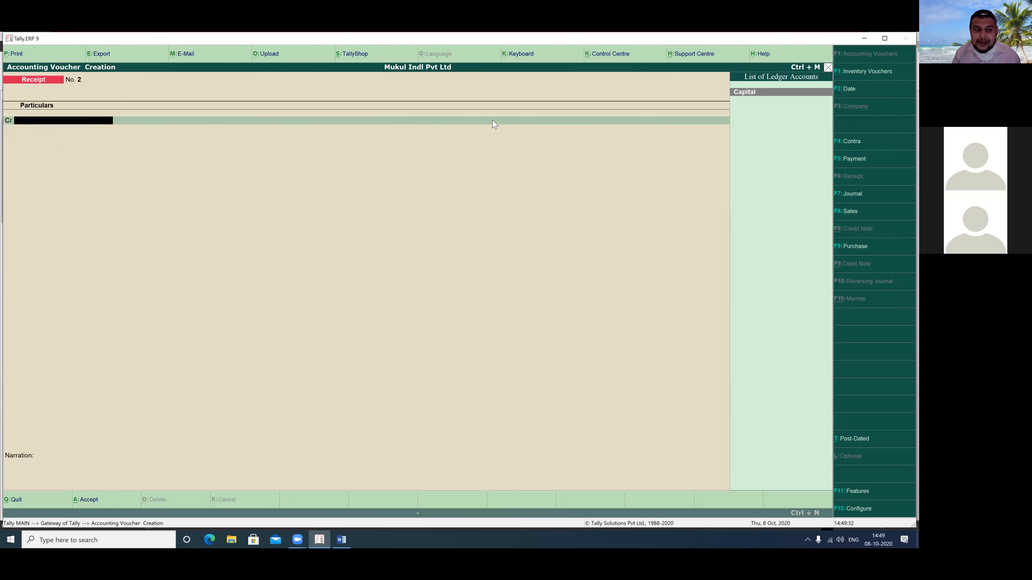
Quit voucher creation, examine the company's Balance Sheet for the capital entry and return to the Gateway of Tally
key("Escape")
key("Return")
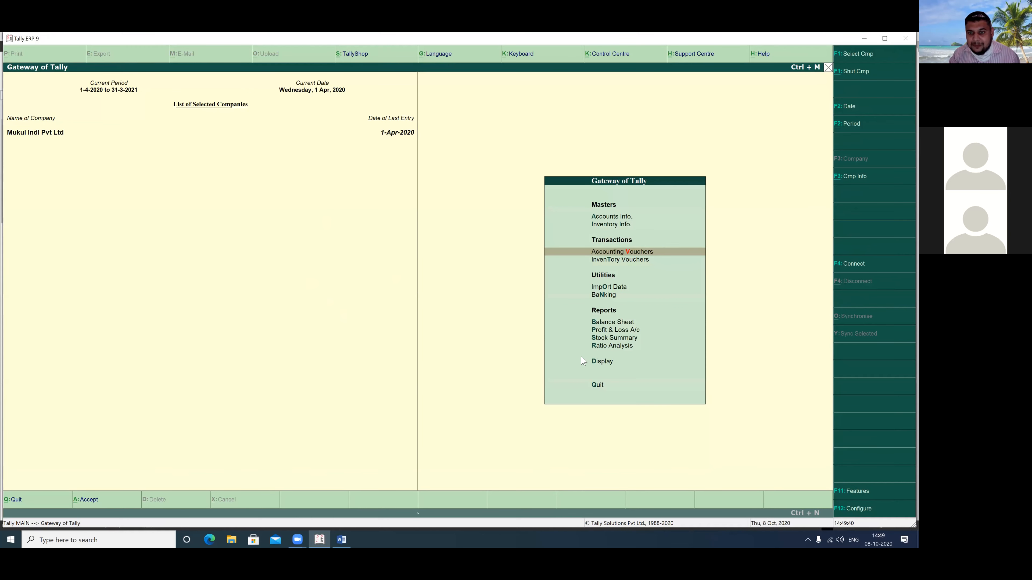
key("b")
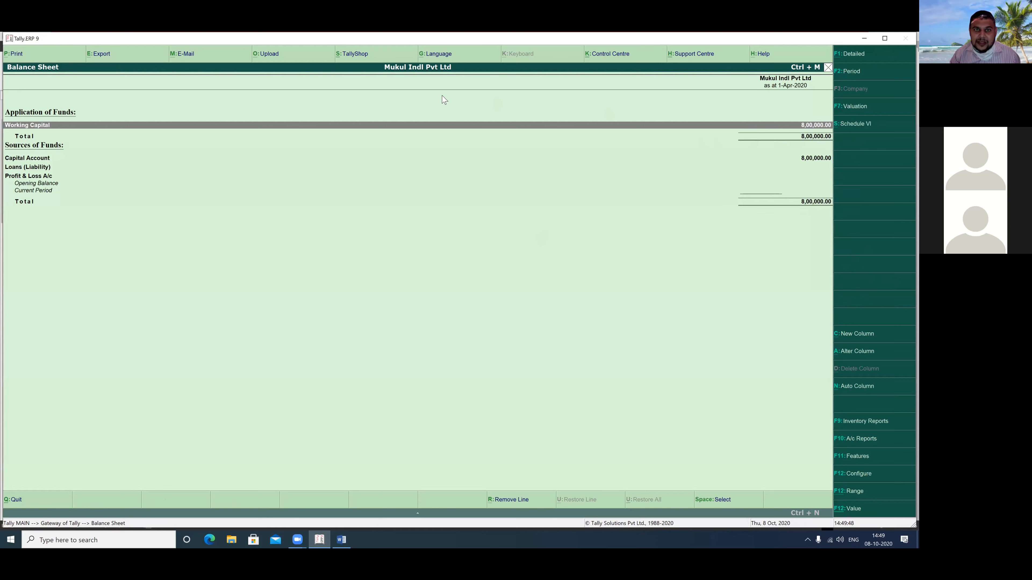
left_click_drag(776, 102, 843, 177)
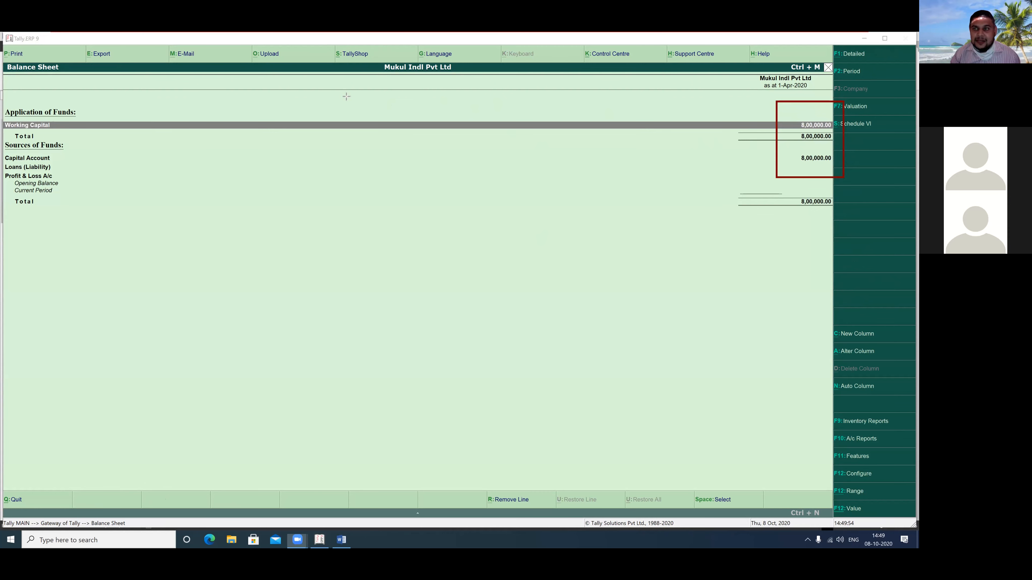
left_click(573, 104)
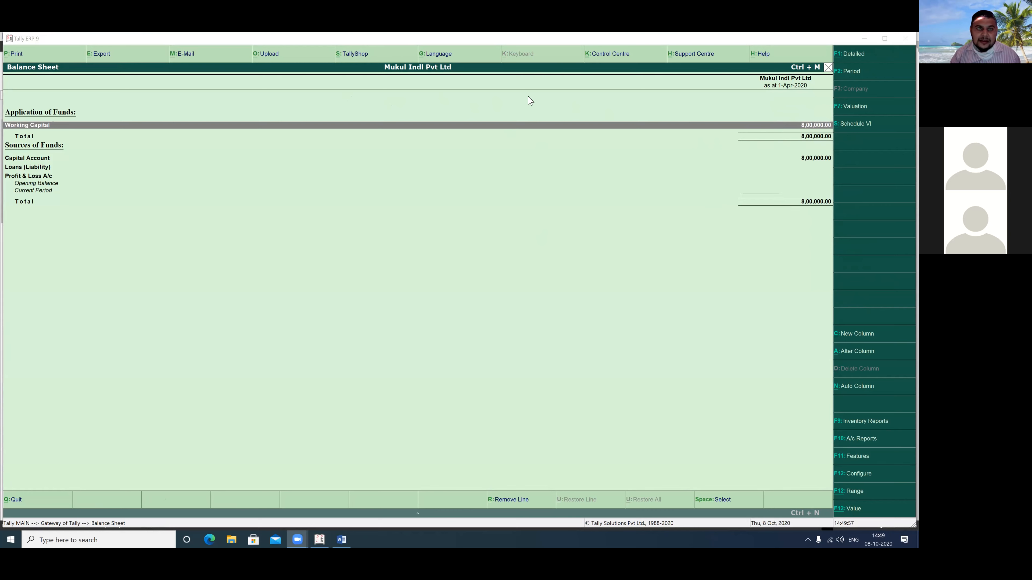
left_click(326, 185)
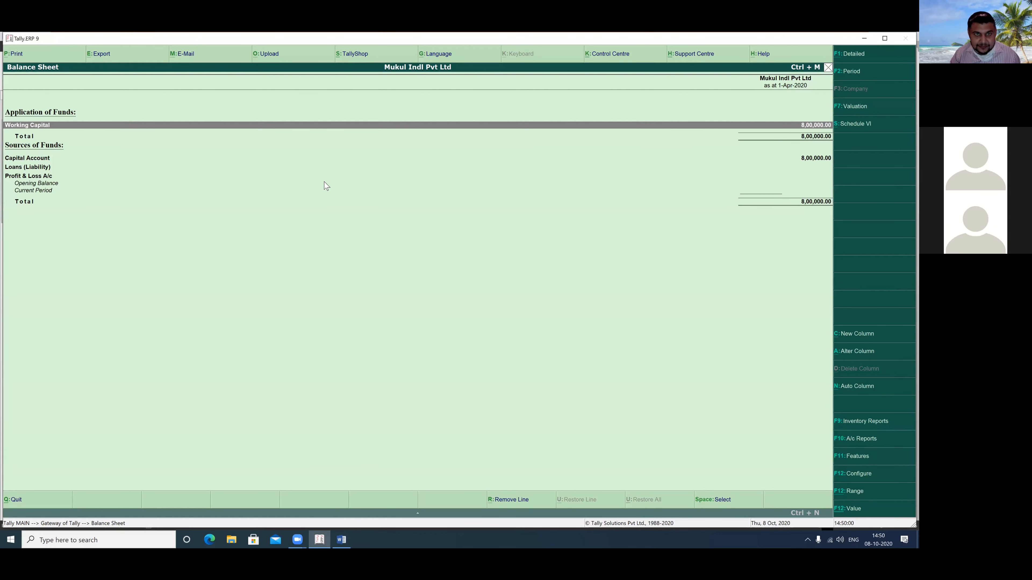
key("Escape")
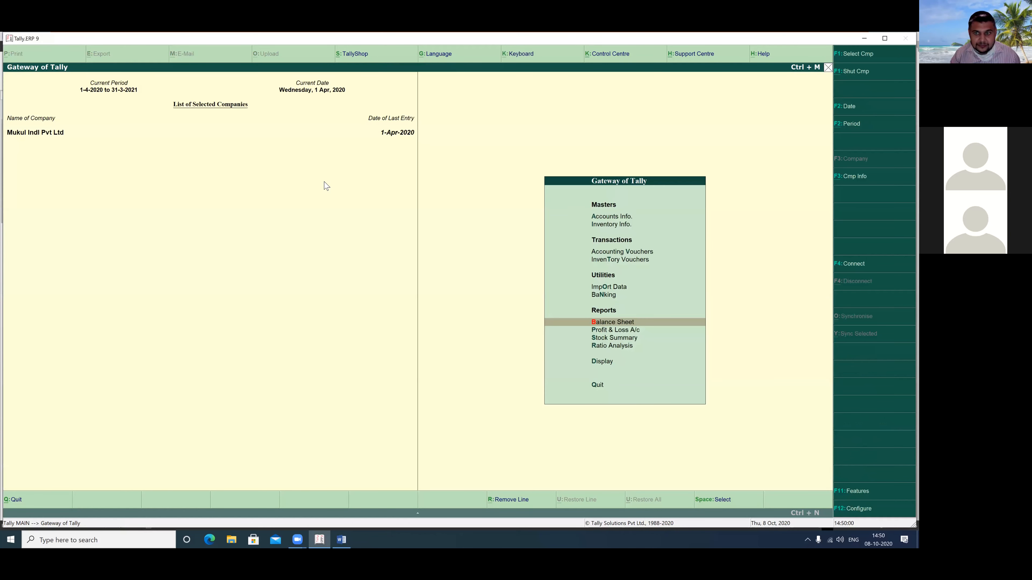
Switch to the Word exercise and review entry (ii) about the Rs.3,00,000 cash deposit at ICICI bank
left_click(347, 534)
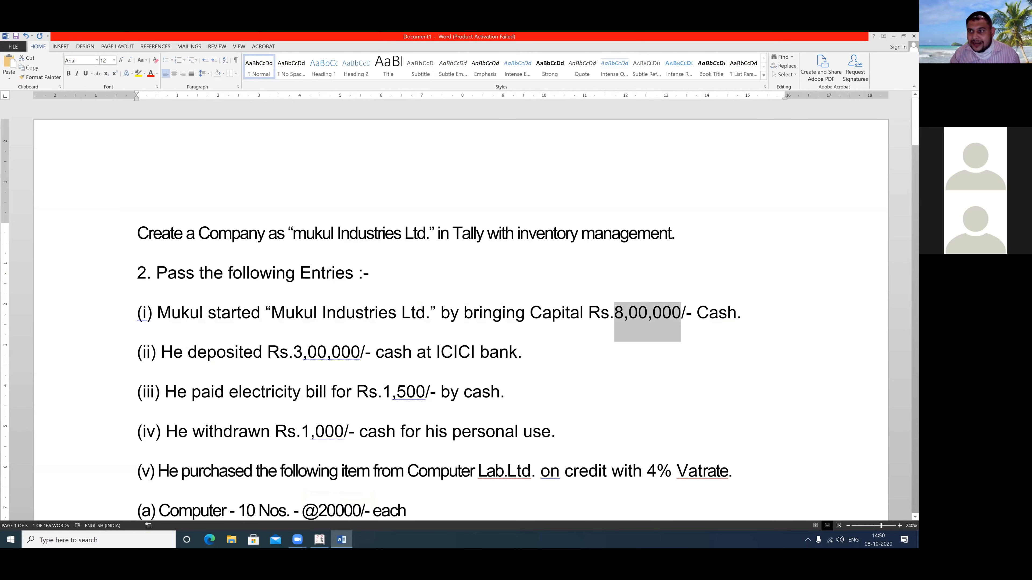
scroll(554, 235, "down", 3)
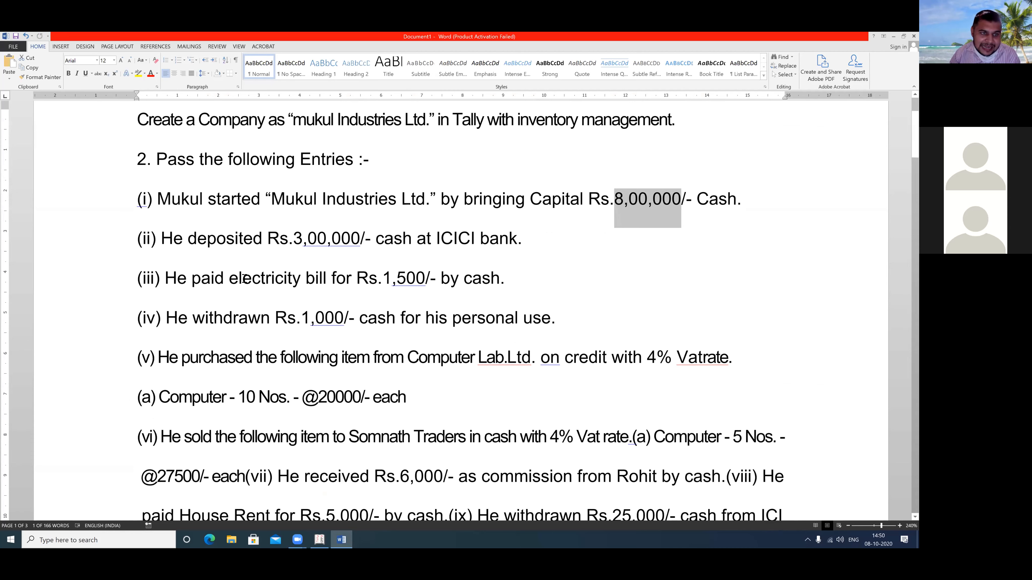
left_click_drag(293, 240, 361, 244)
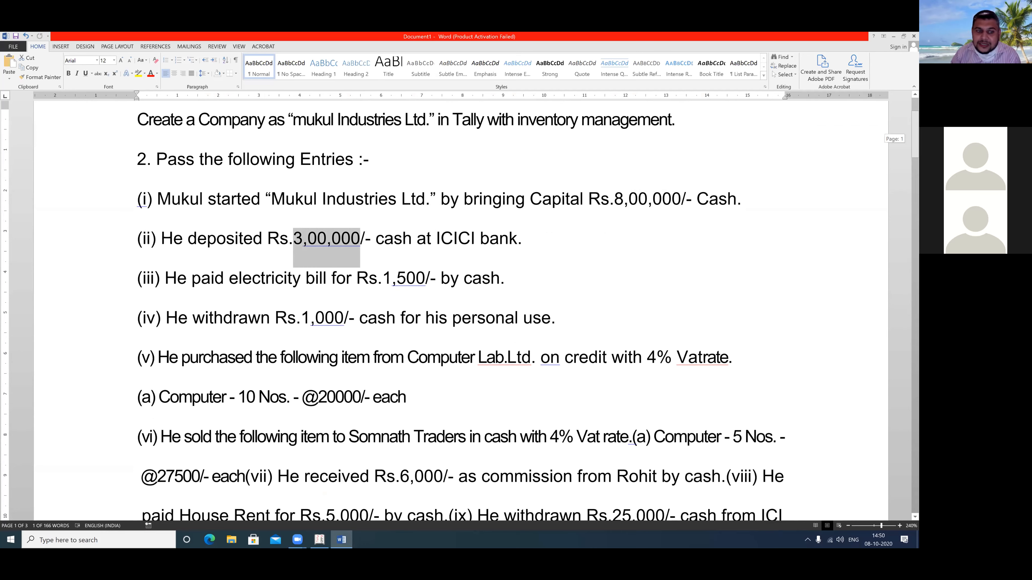
scroll(460, 314, "up", 1)
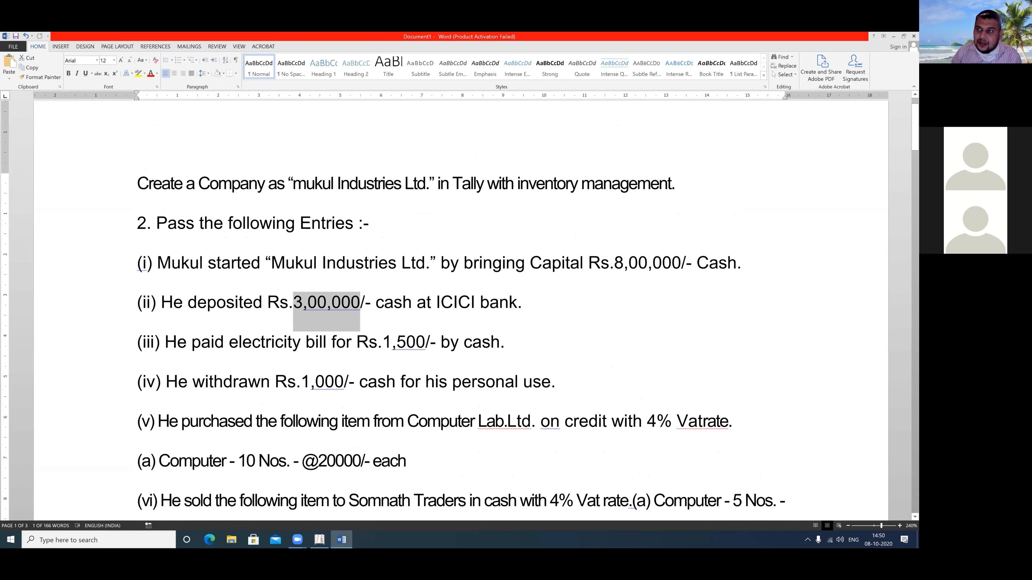
Switch to Tally and start creating a single ledger from the accounts masters
scroll(580, 398, "up", 1)
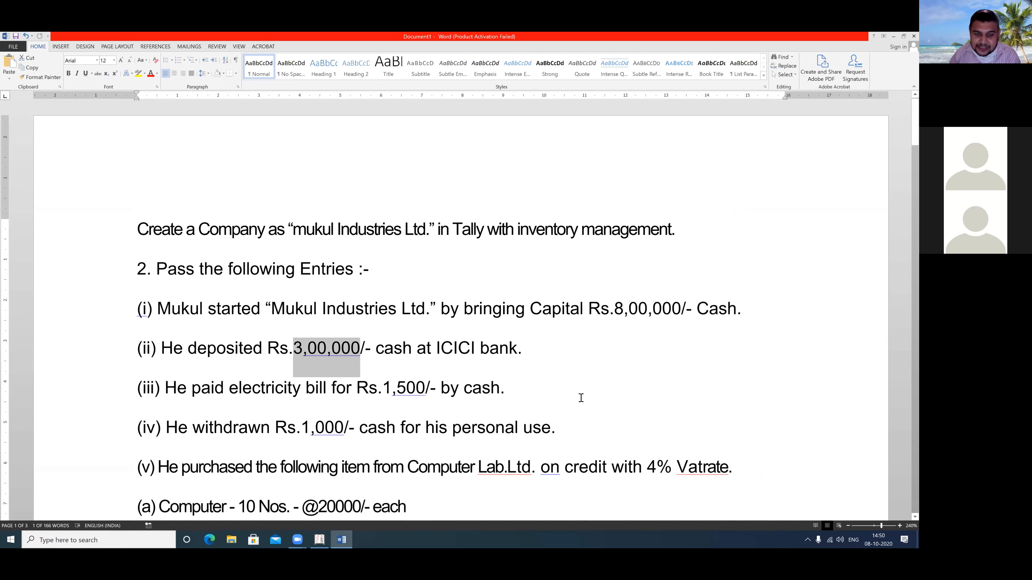
mouse_move(319, 540)
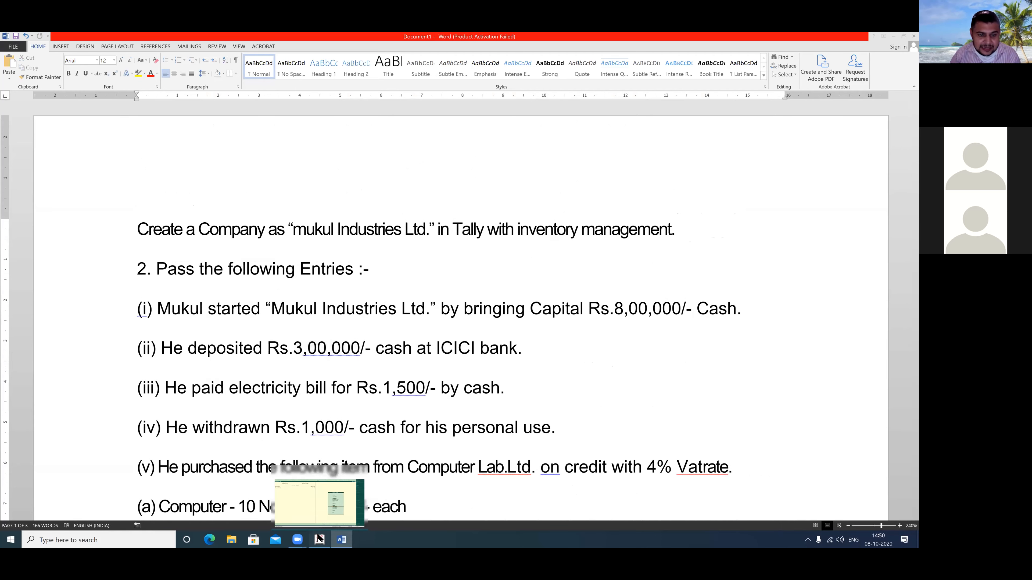
left_click(311, 506)
key("Up")
key("Up")
key("Up")
key("Up")
key("Up")
key("Up")
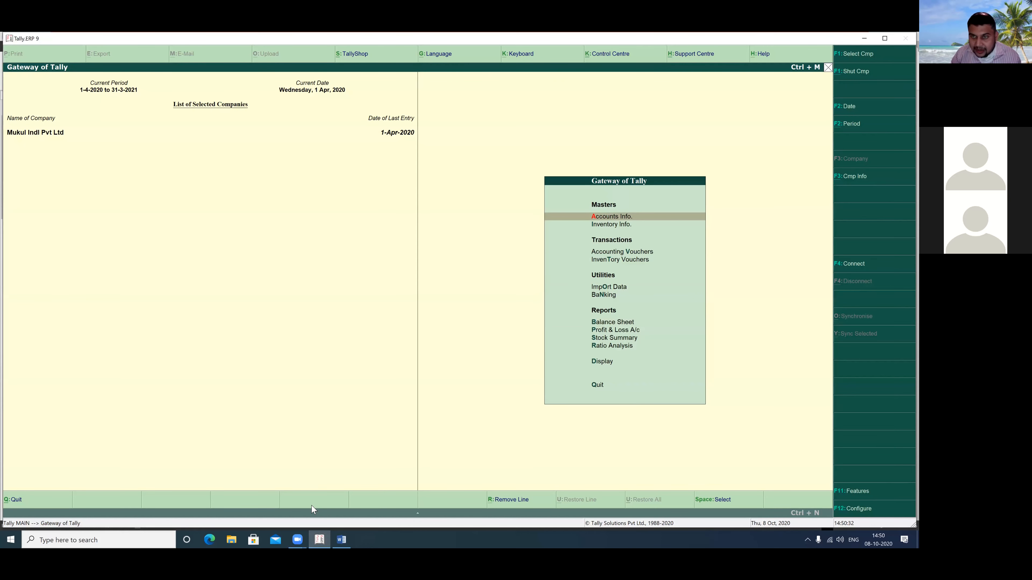
key("Return")
key("Down")
key("Return")
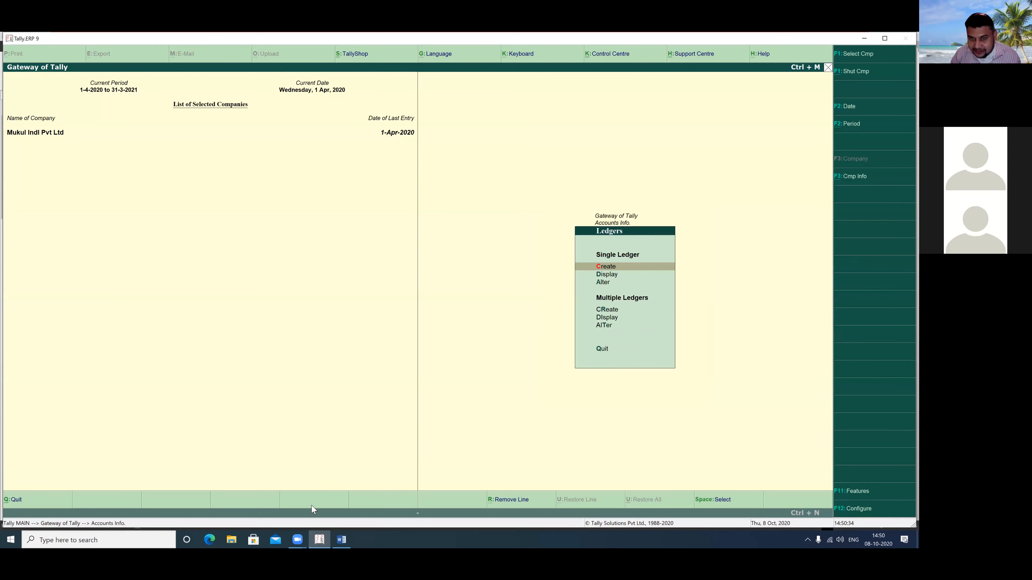
key("Return")
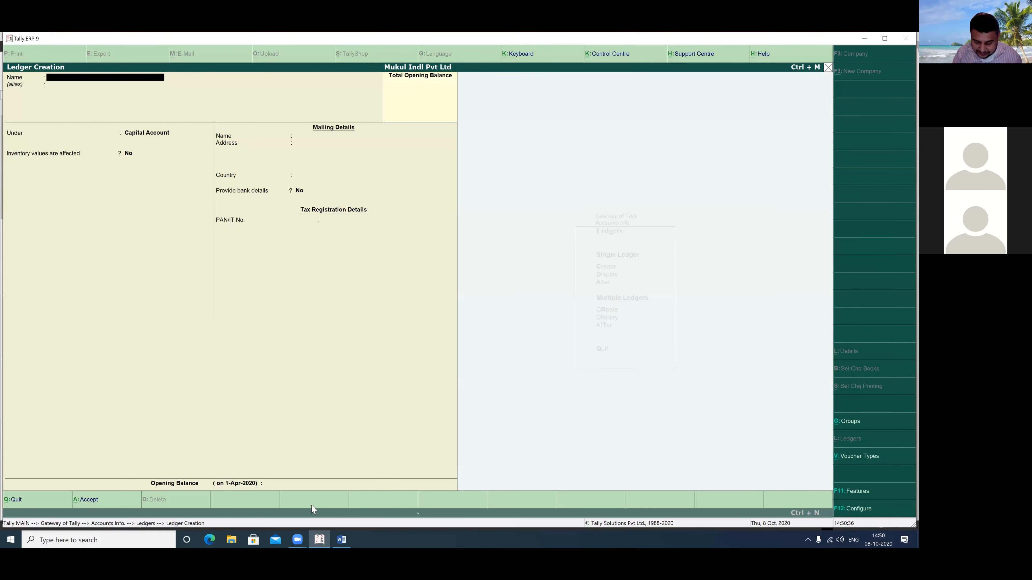
Name the new ledger Icici Bank, leave its alias blank and place it under the Bank Accounts group
type("Icici Bank")
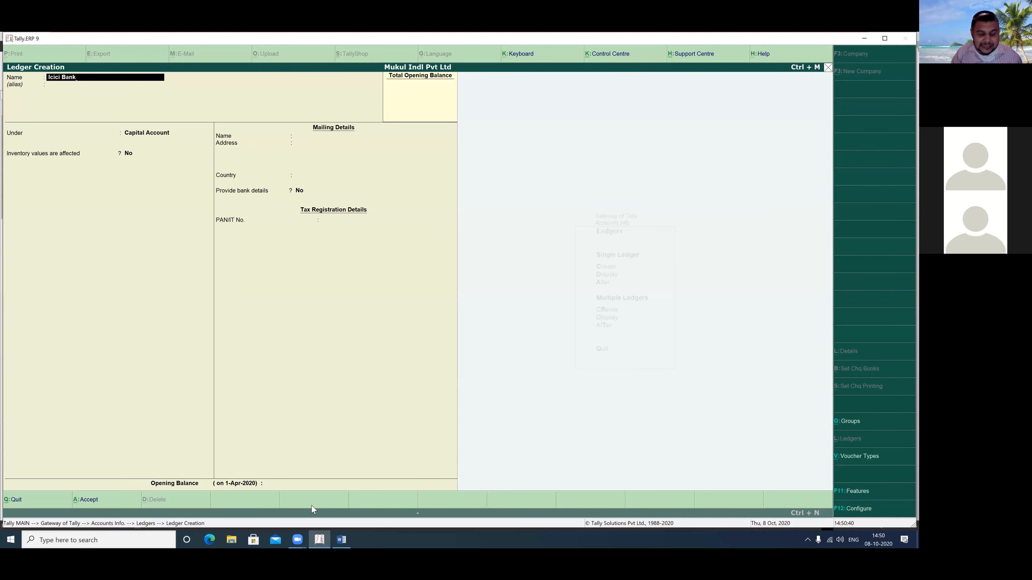
key("Return")
key("Return")
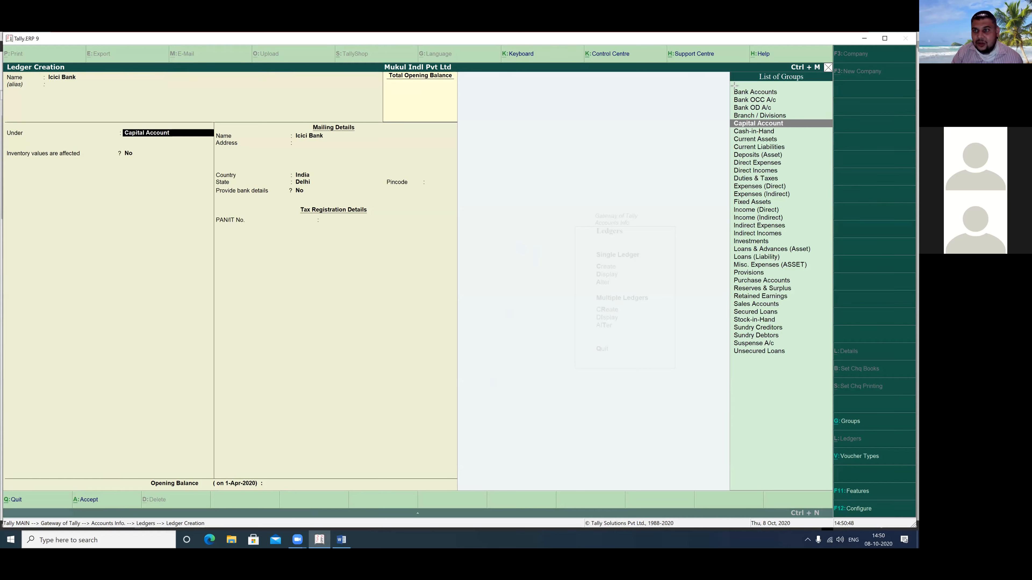
left_click_drag(788, 98, 789, 96)
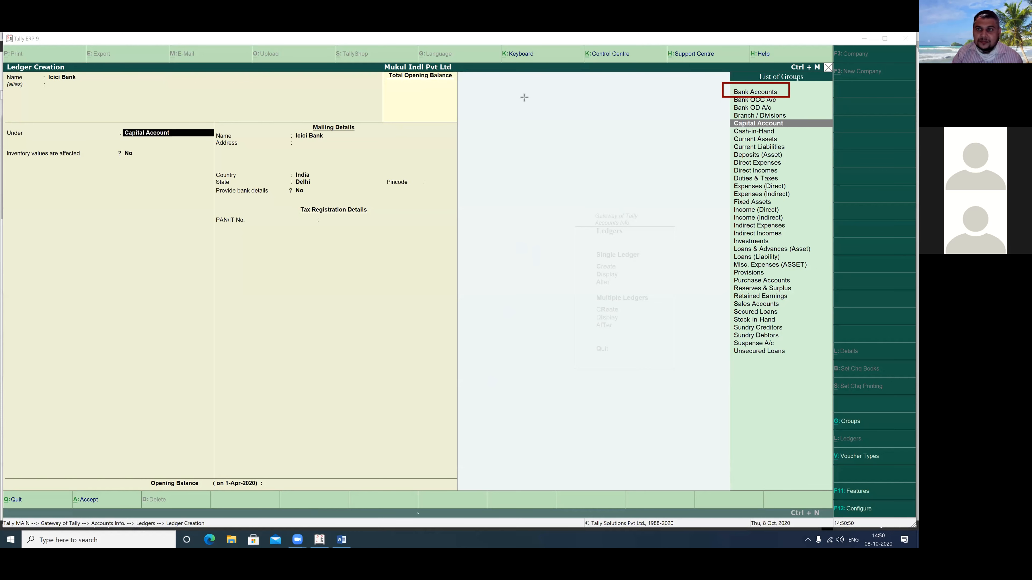
left_click(749, 94)
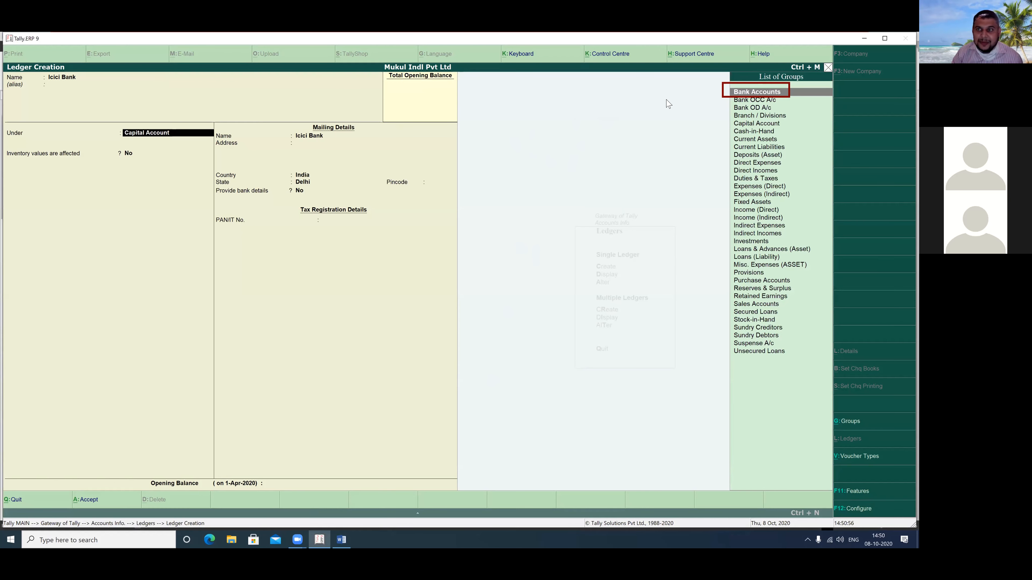
left_click(751, 92)
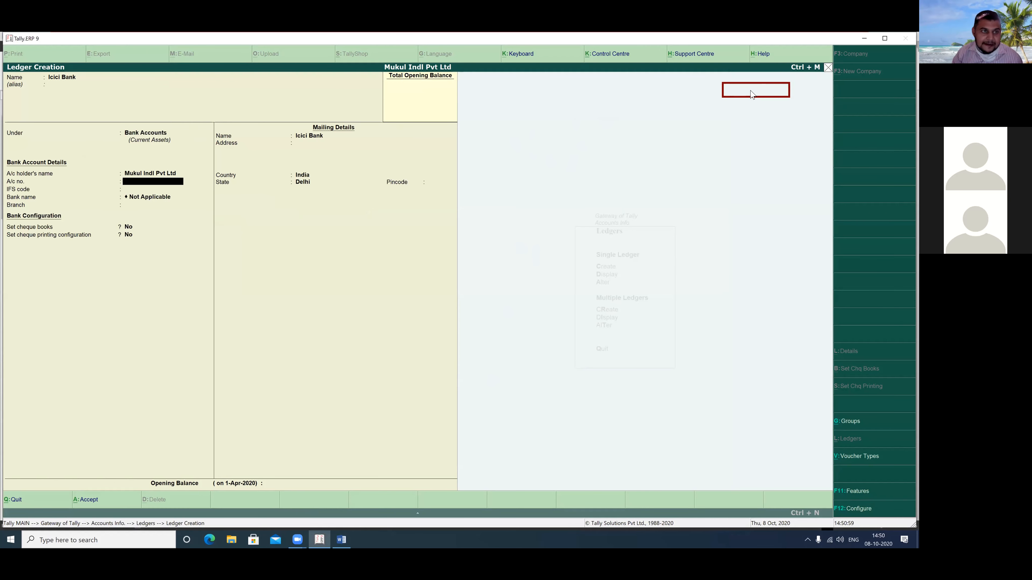
Keep the default bank details, cheque settings and mailing details of the Icici Bank ledger and save it
key("Return")
key("Return")
key("Return")
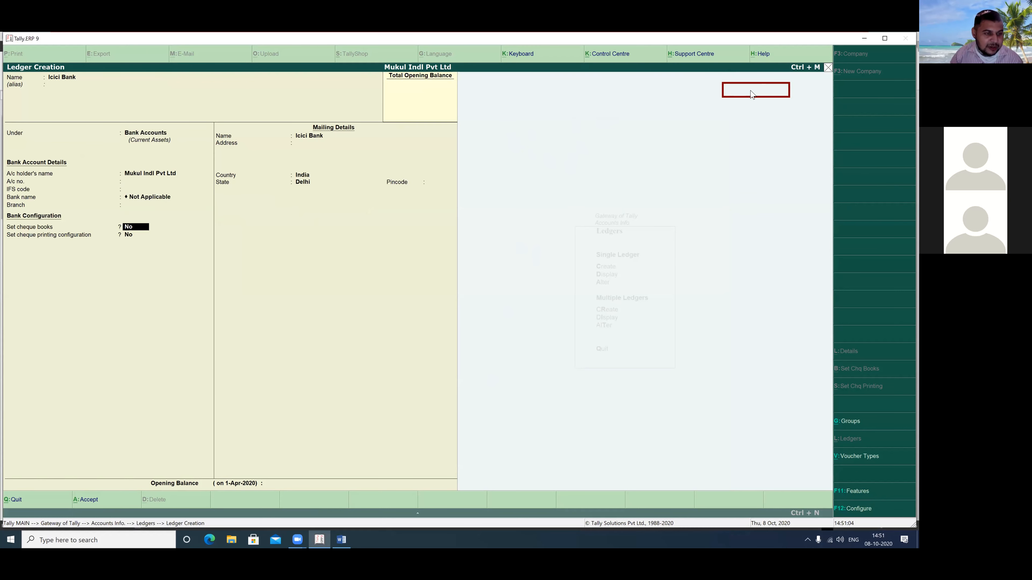
key("Return")
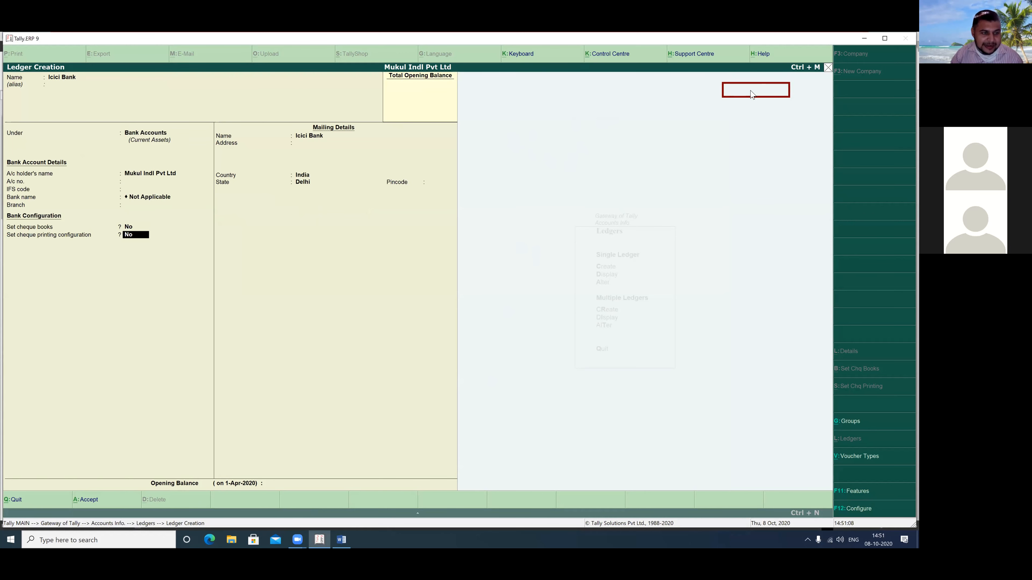
key("Return")
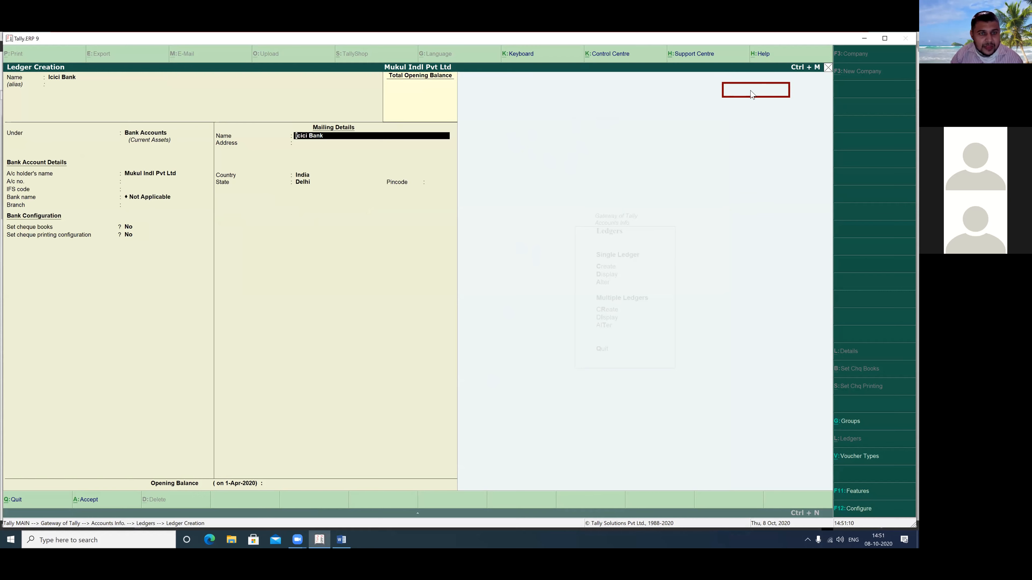
key("Return")
key("Return")
key("Return")
key("Return")
key("Return")
key("Return")
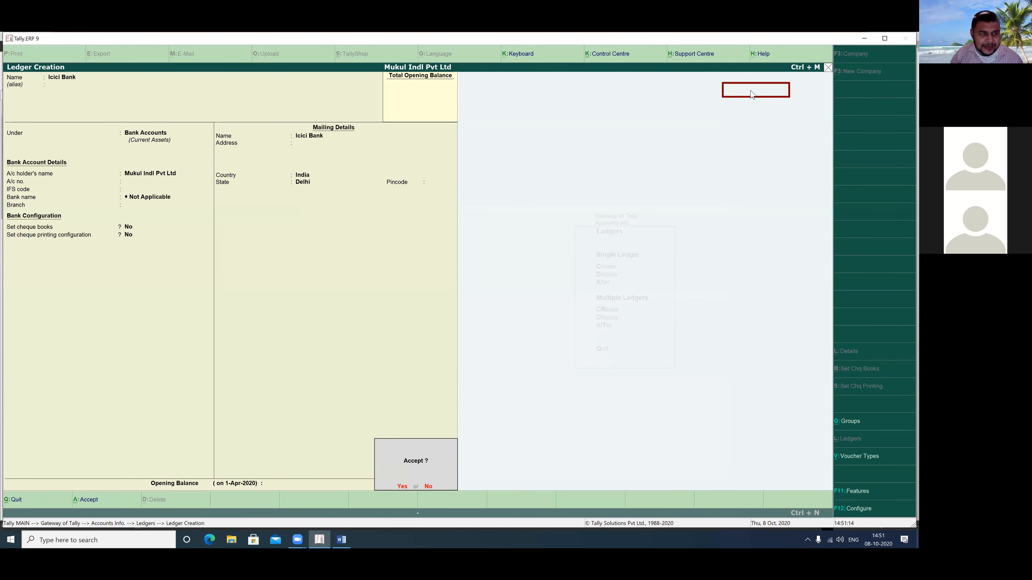
key("Return")
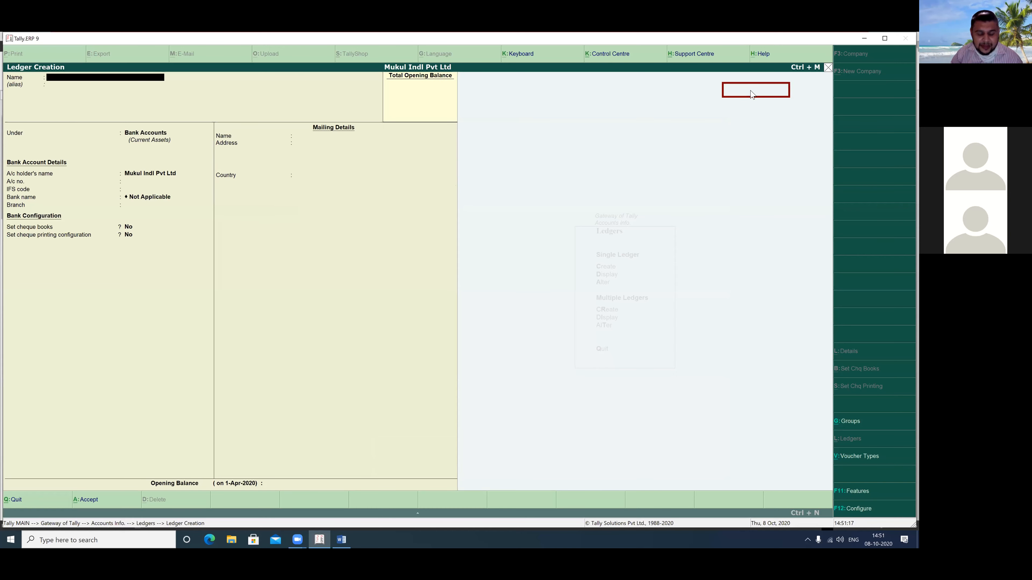
Quit ledger creation, return to the Gateway of Tally and open accounting voucher entry
key("Escape")
key("Return")
key("Escape")
key("Escape")
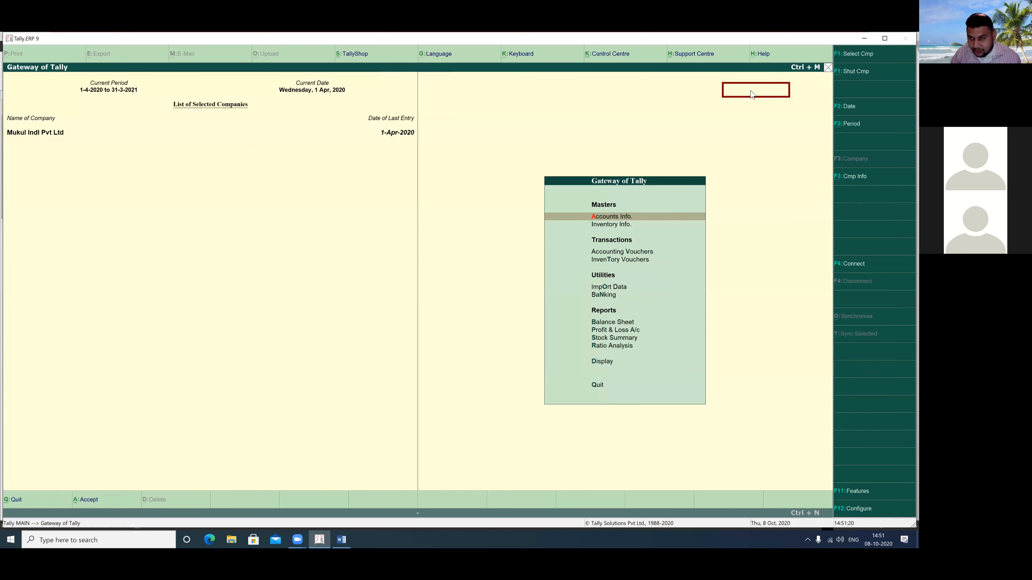
key("Down")
key("Down")
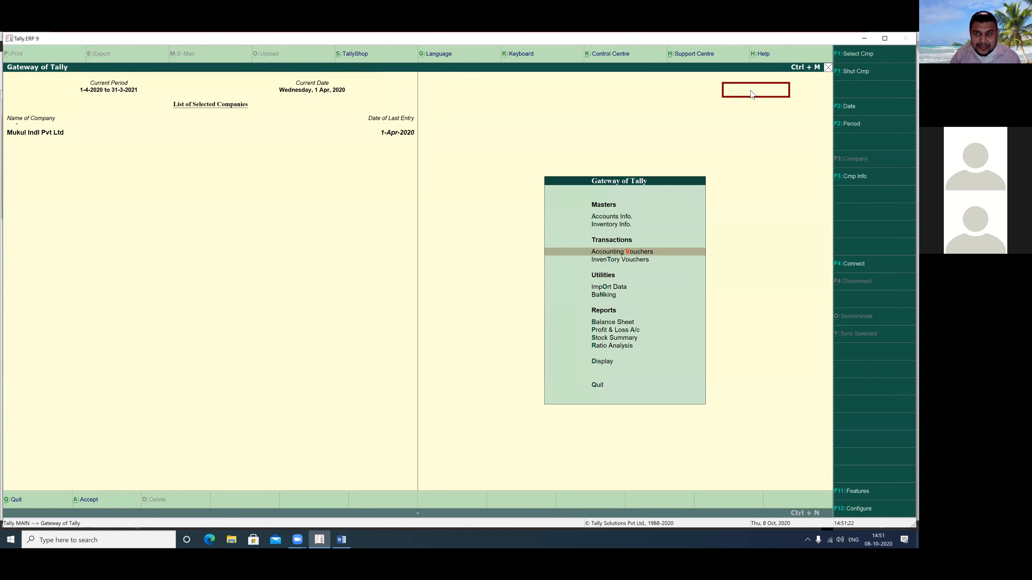
key("Return")
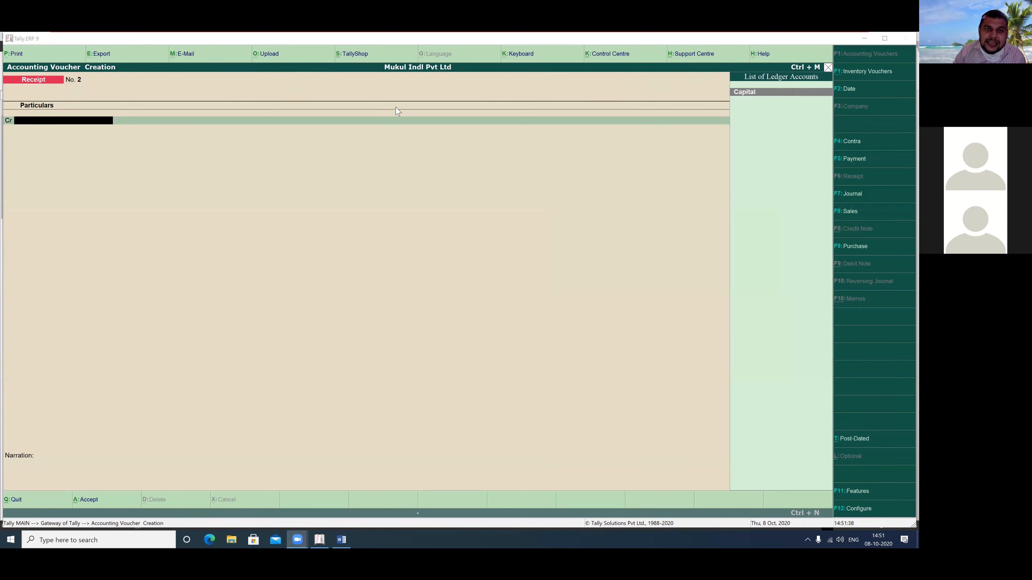
mouse_move(277, 201)
left_mouse_down()
mouse_move(289, 256)
mouse_move(299, 198)
mouse_move(329, 194)
left_mouse_up()
left_click_drag(279, 226, 318, 226)
mouse_move(362, 192)
left_mouse_down()
mouse_move(346, 225)
mouse_move(391, 269)
left_mouse_up()
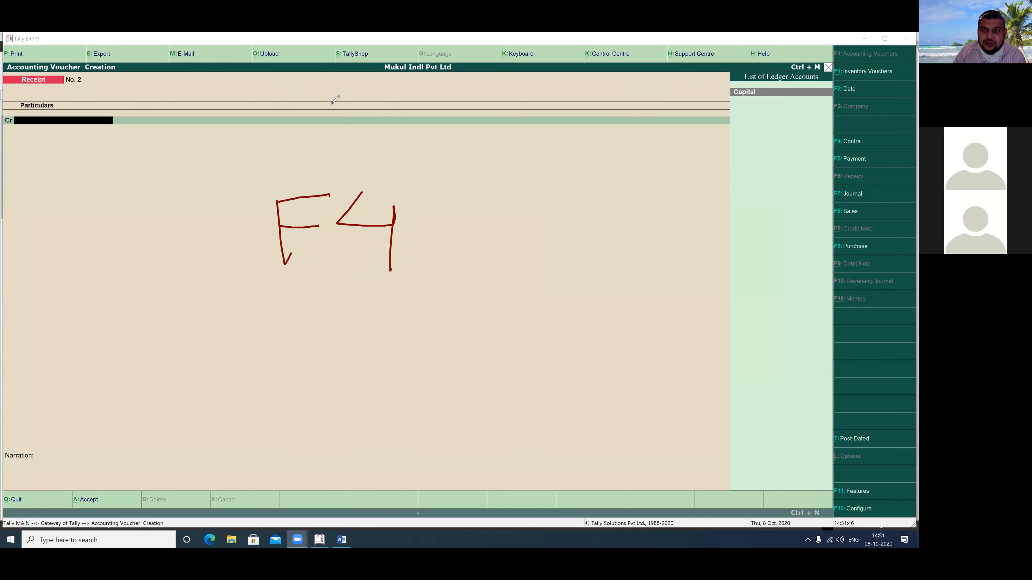
left_click(565, 105)
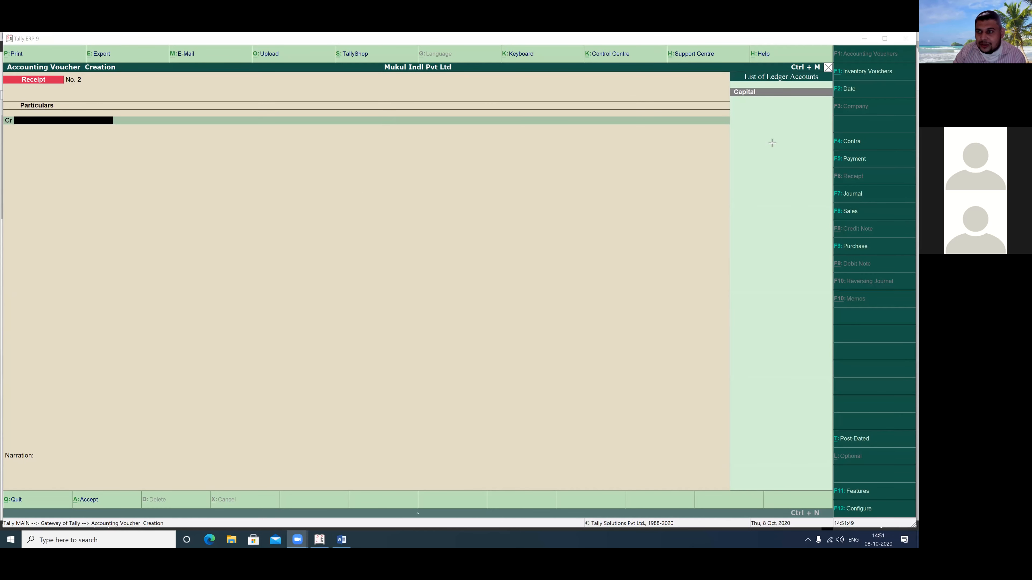
left_click_drag(768, 105, 835, 142)
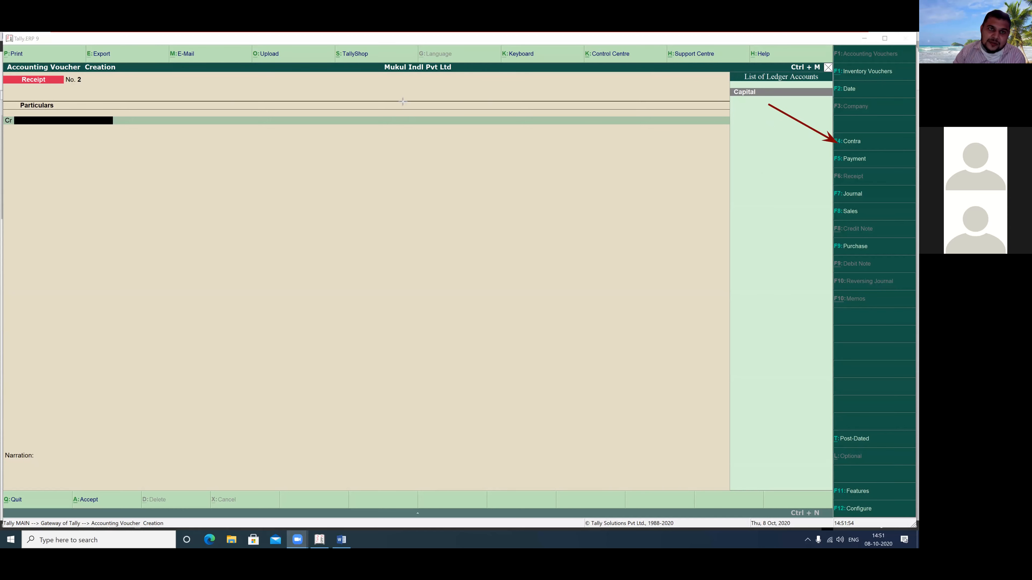
Change the voucher type to Contra and credit Cash with 300000
key("F4")
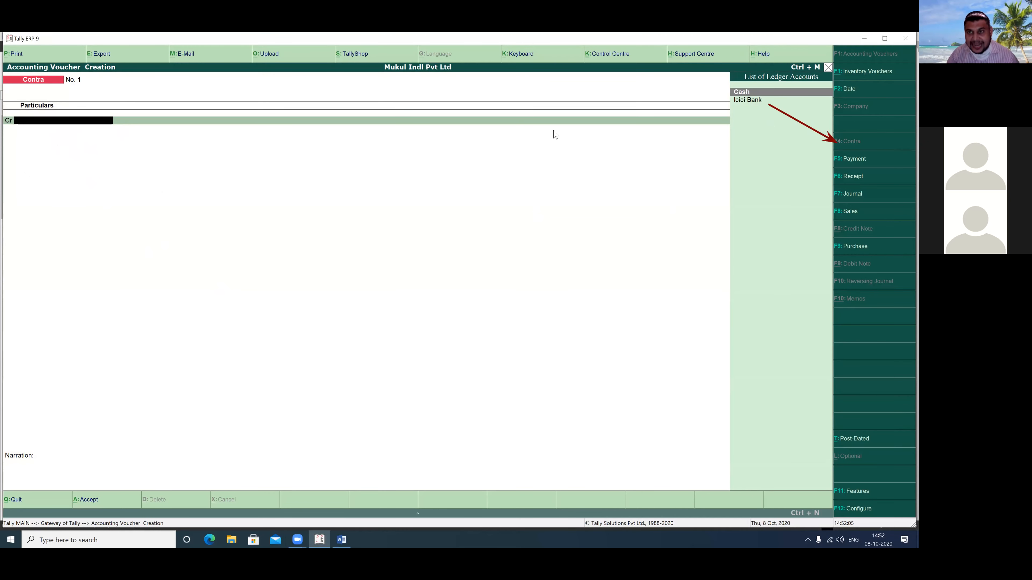
left_click(764, 93)
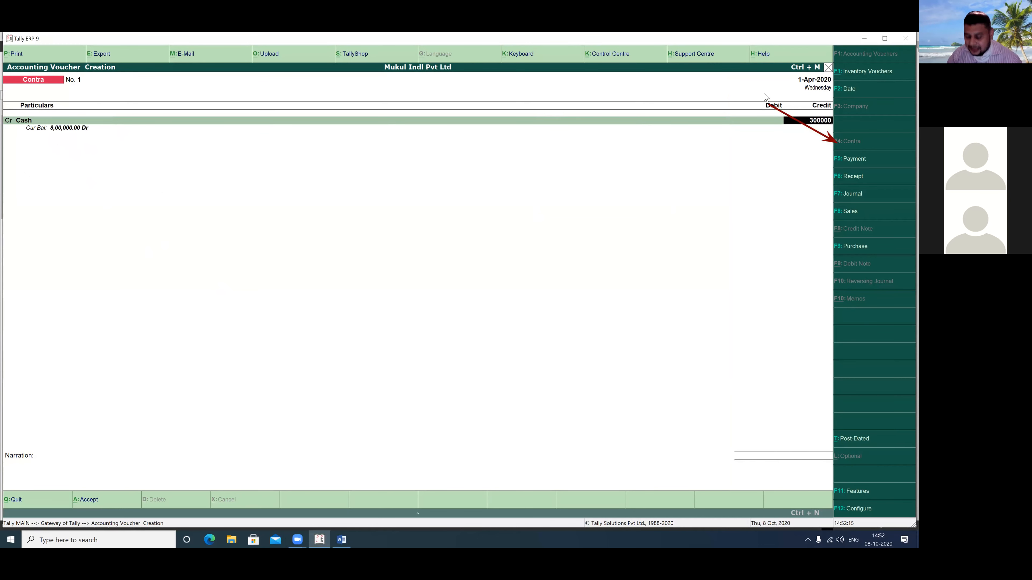
key("Return")
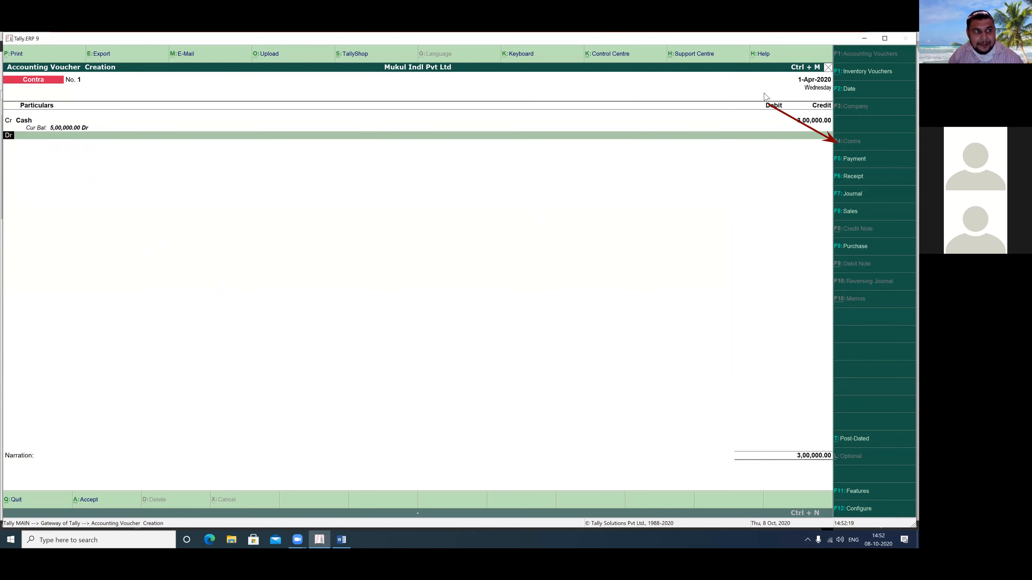
Debit the Icici Bank ledger for 3,00,000.00 in the contra voucher
key("Return")
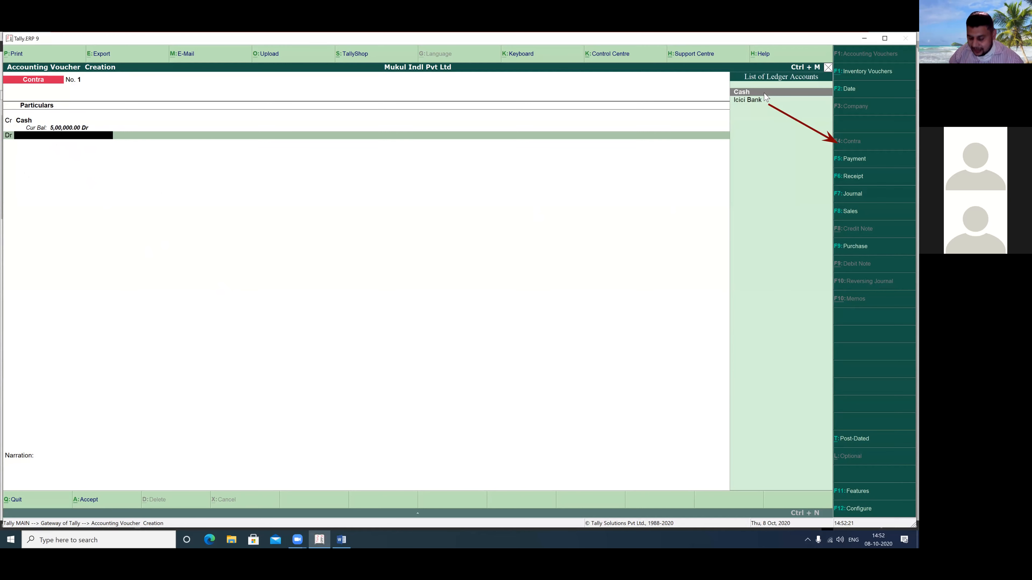
key("Down")
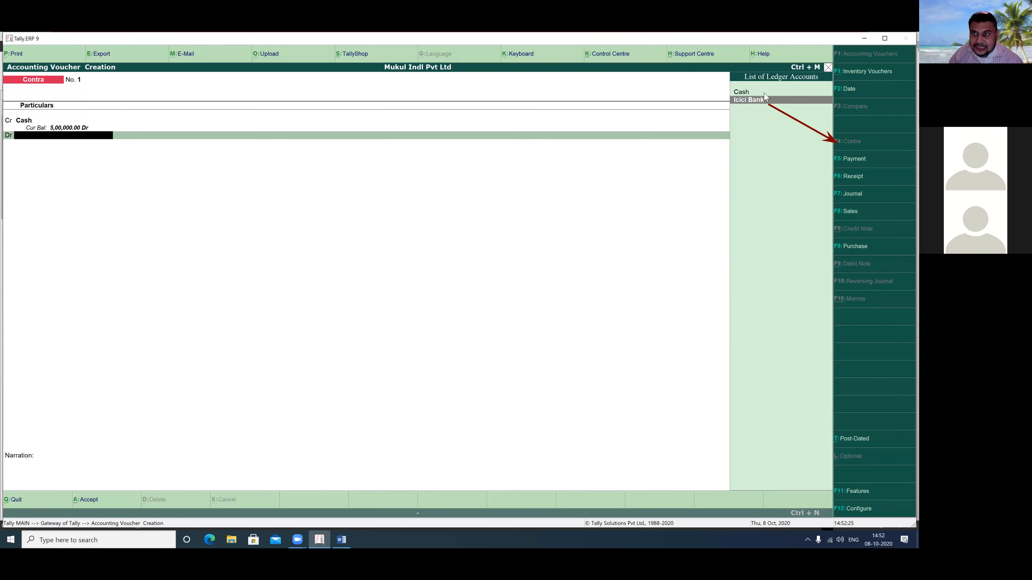
key("Return")
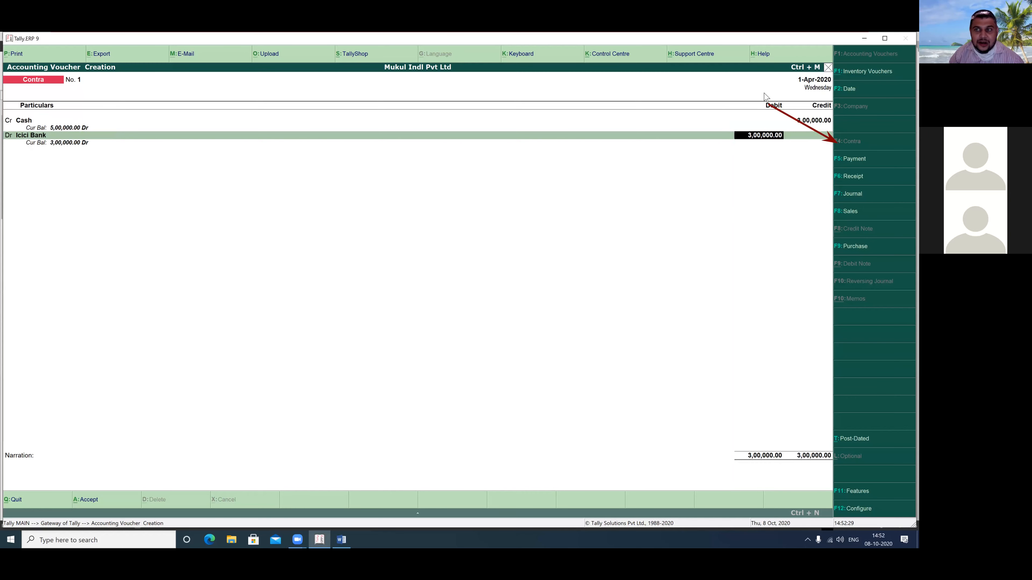
key("Return")
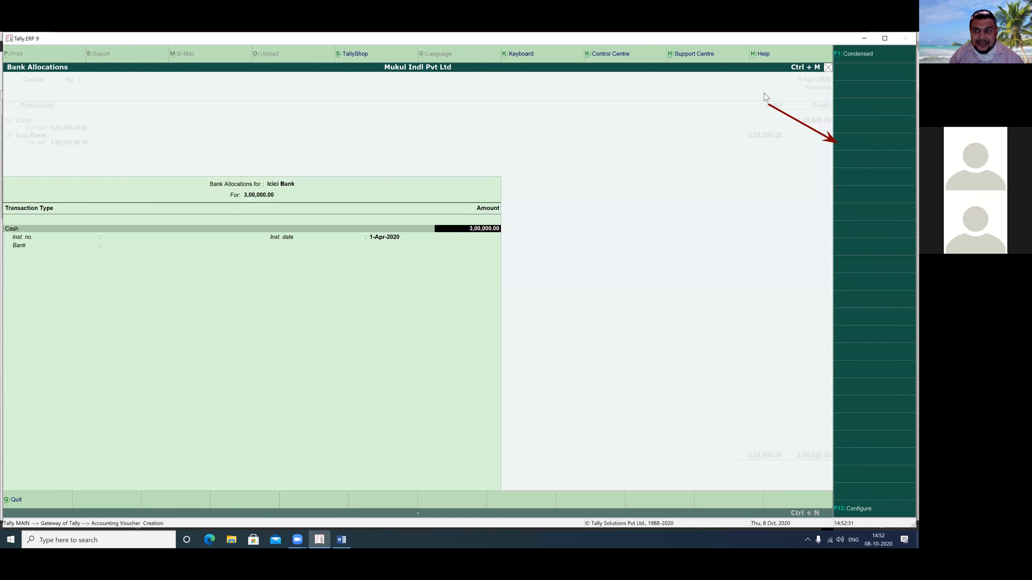
Accept the 3,00,000.00 cash bank allocation, leave the denominations and narration blank, and save the contra voucher
key("Return")
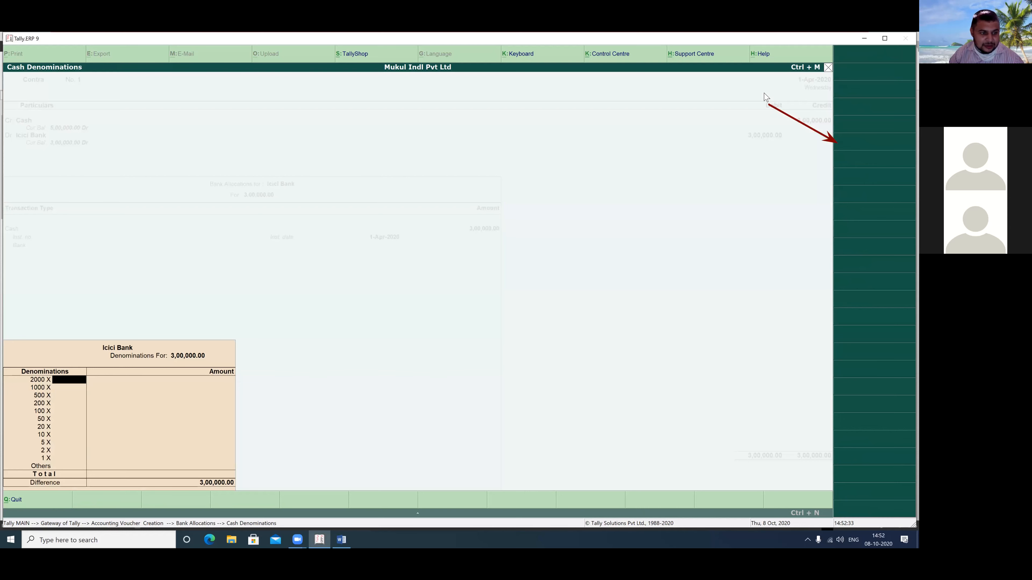
key("Return")
key("Return")
key("Return")
key("Return")
key("Return")
key("Return")
key("Return")
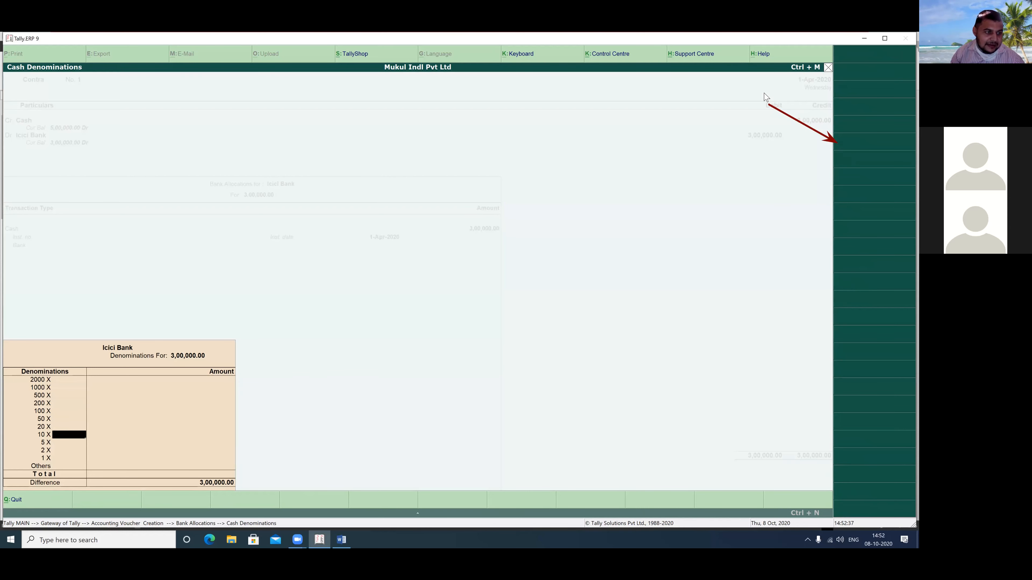
key("Return")
key("Return")
key("Return")
key("Return")
key("Return")
key("Return")
key("Return")
key("Return")
key("Return")
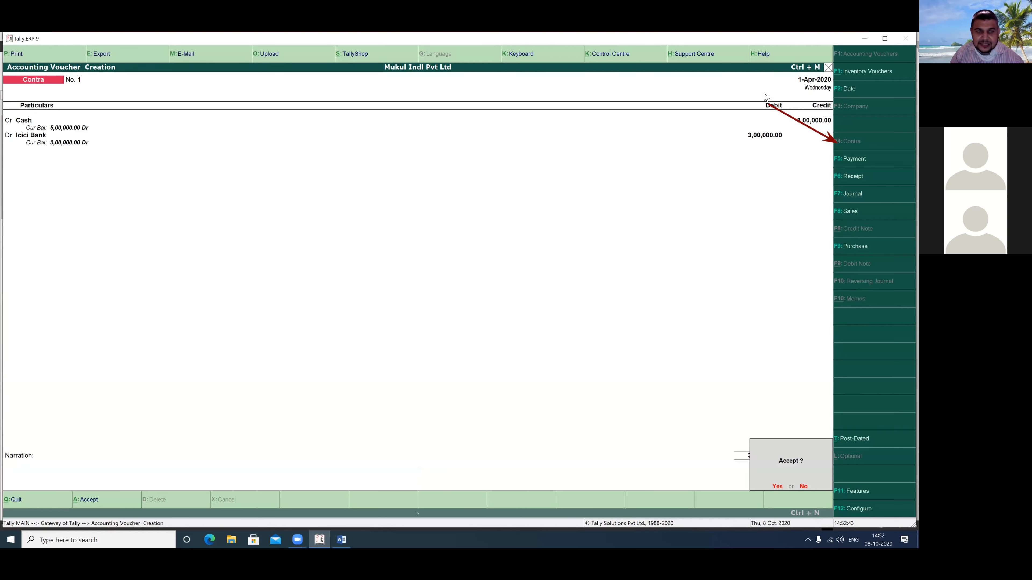
key("Return")
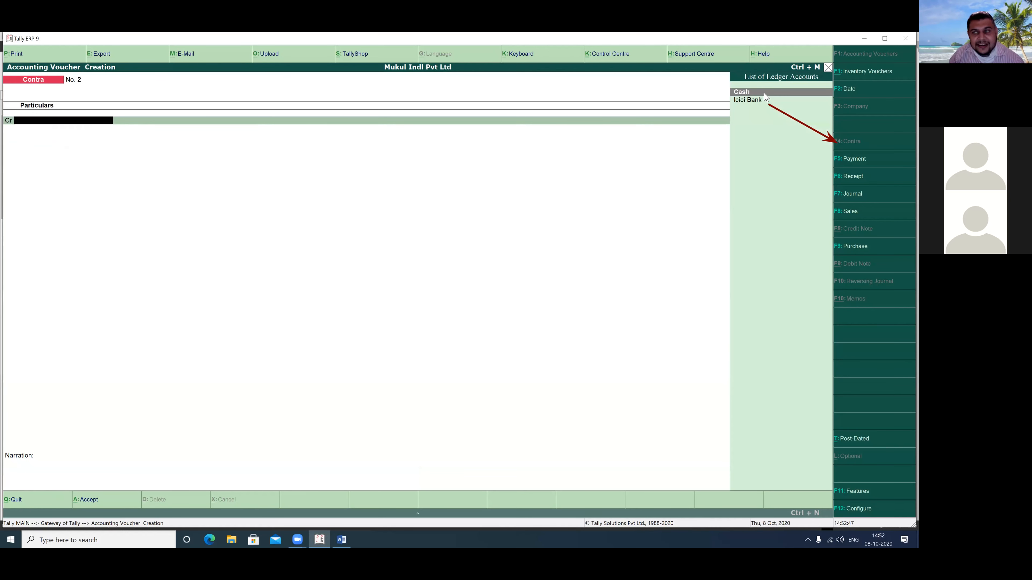
Quit voucher creation, switch to the Word exercise and review entry (iii) about the electricity bill paid by cash
key("Escape")
key("Return")
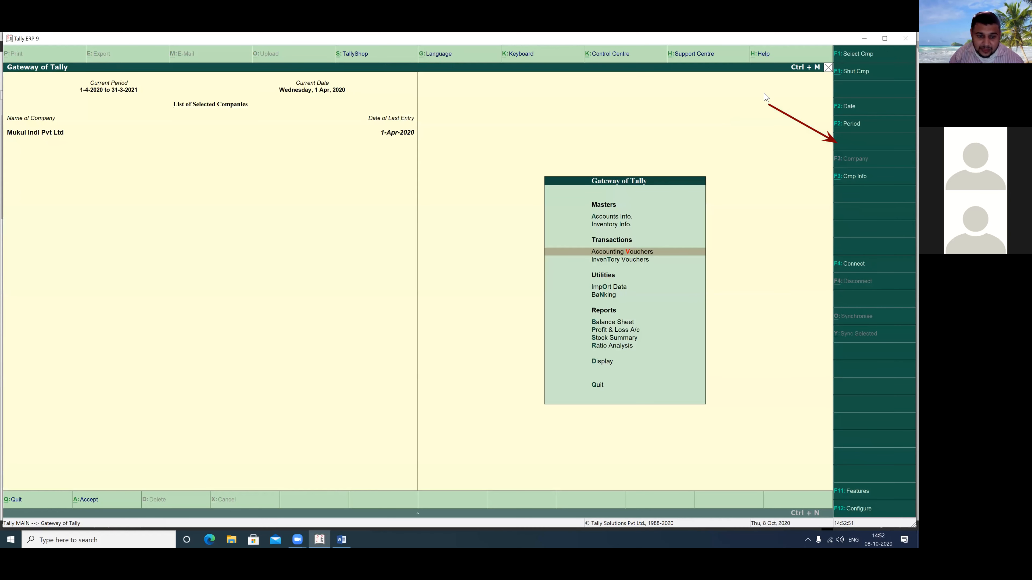
left_click(341, 540)
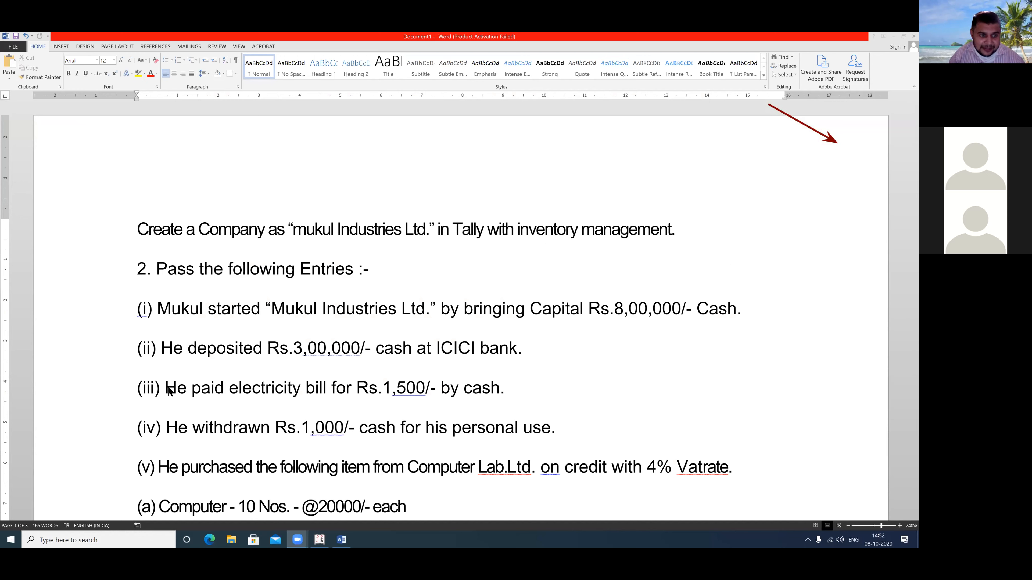
left_click_drag(167, 388, 513, 387)
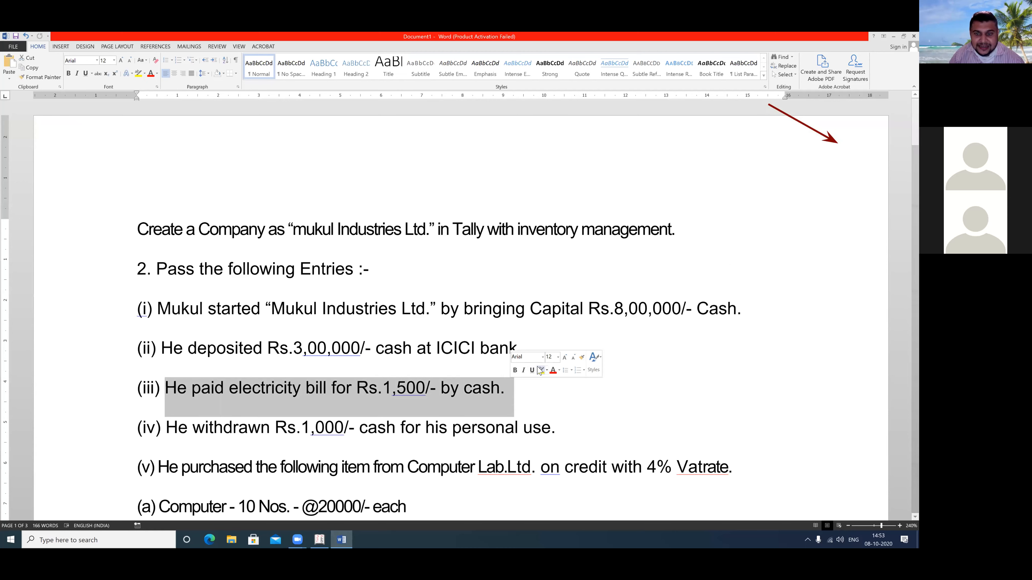
Switch to Tally and start a single ledger named Electricty Bill, leaving the alias blank
left_click(533, 390)
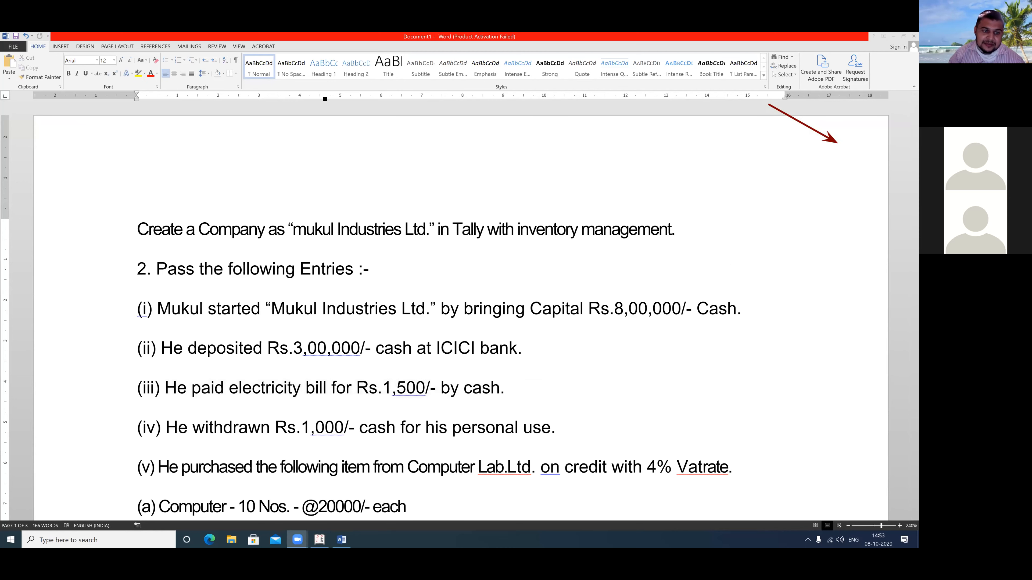
left_click(320, 539)
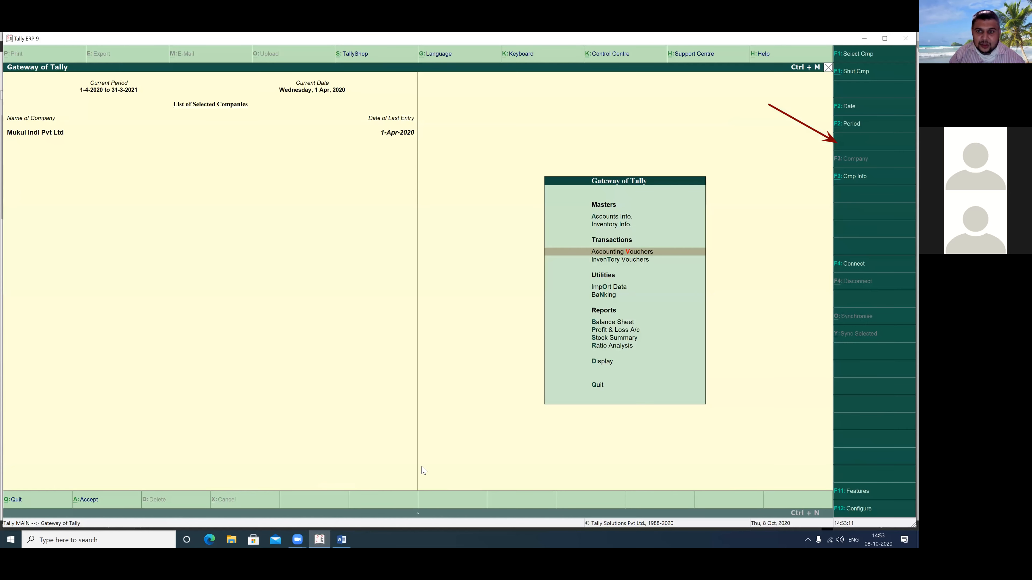
key("Up")
key("Up")
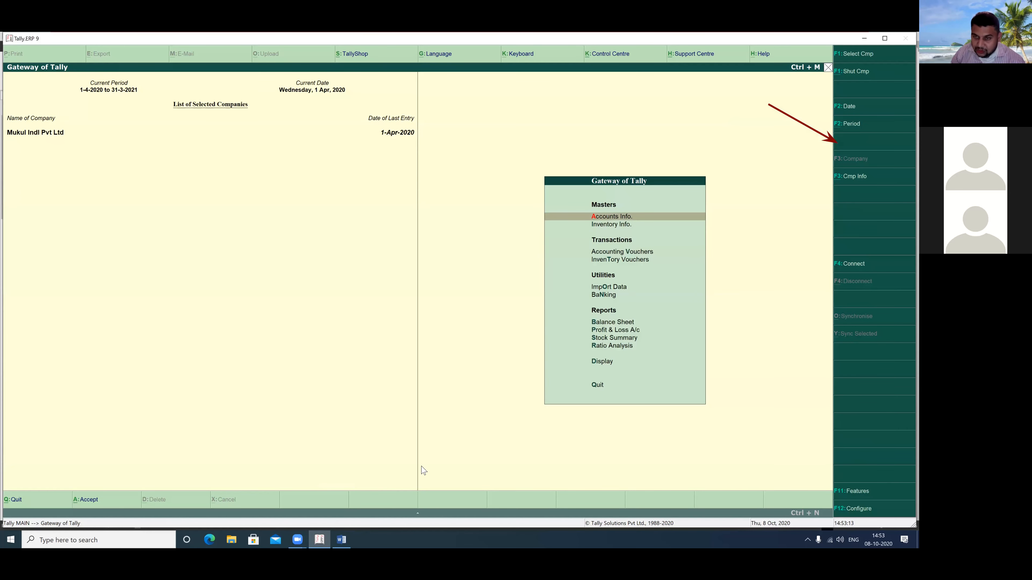
key("Return")
key("Down")
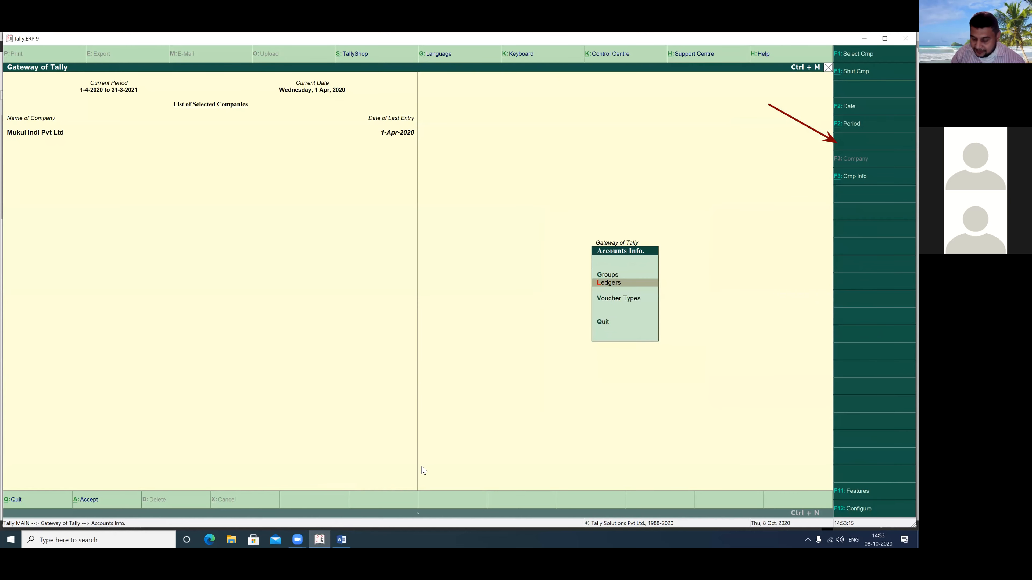
key("Return")
key("Return")
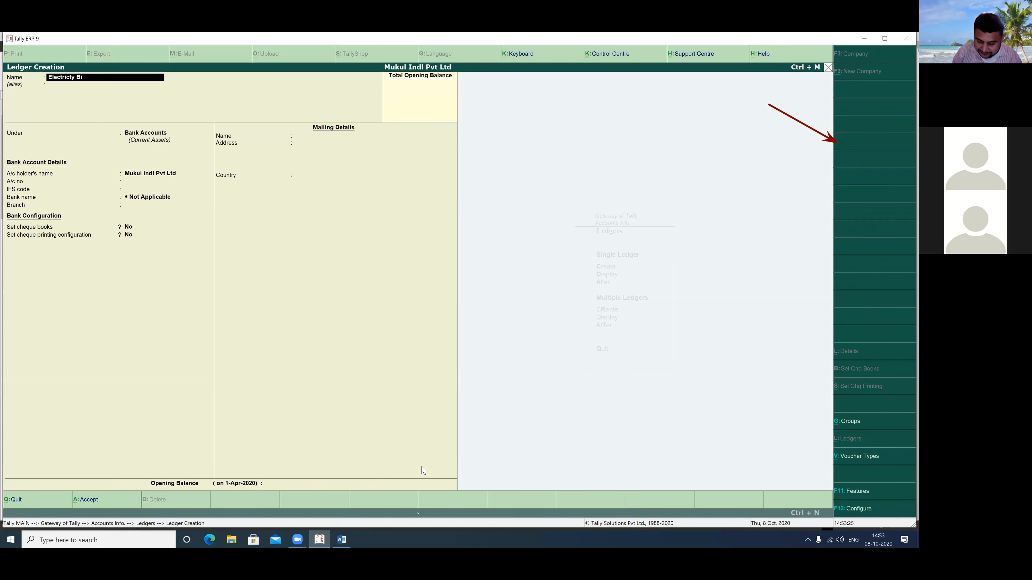
key("Return")
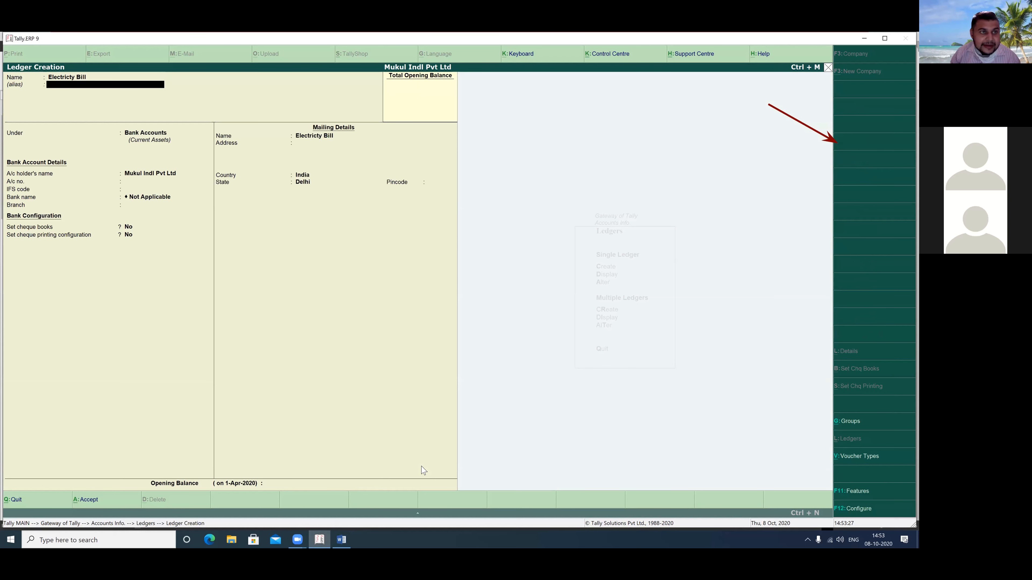
key("Return")
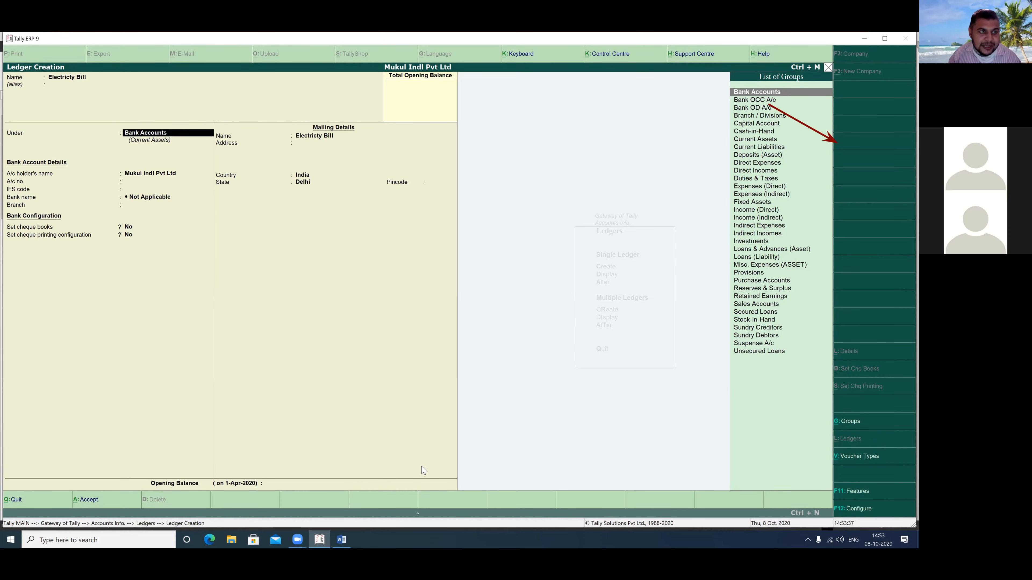
Place the Electricty Bill ledger under the Indirect Expenses group
key("Down")
key("Down")
key("Down")
key("Down")
key("Down")
key("Down")
key("Down")
key("Down")
key("Down")
key("Down")
key("Down")
key("Down")
key("Down")
key("Down")
key("Down")
key("Down")
key("Down")
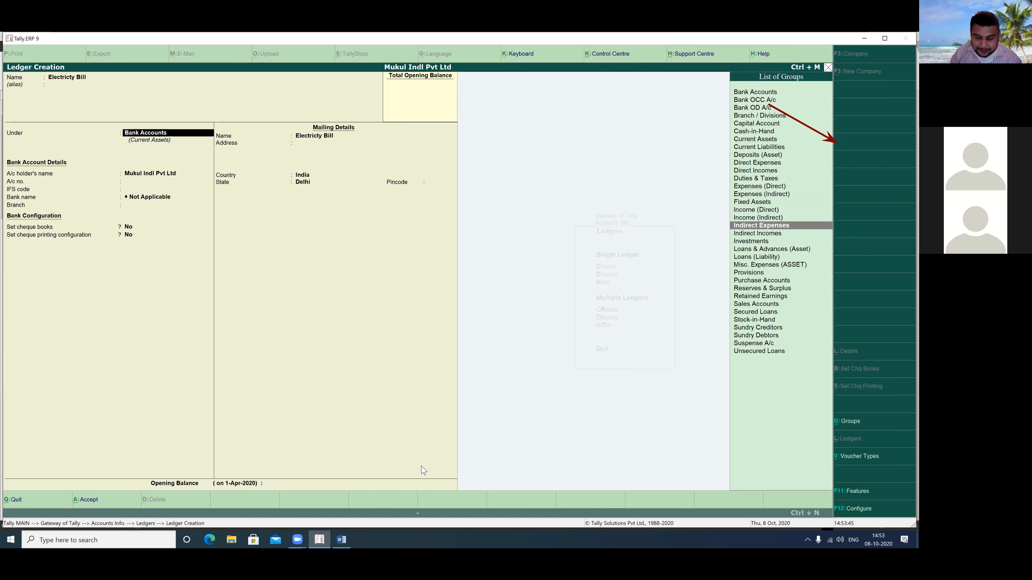
key("Return")
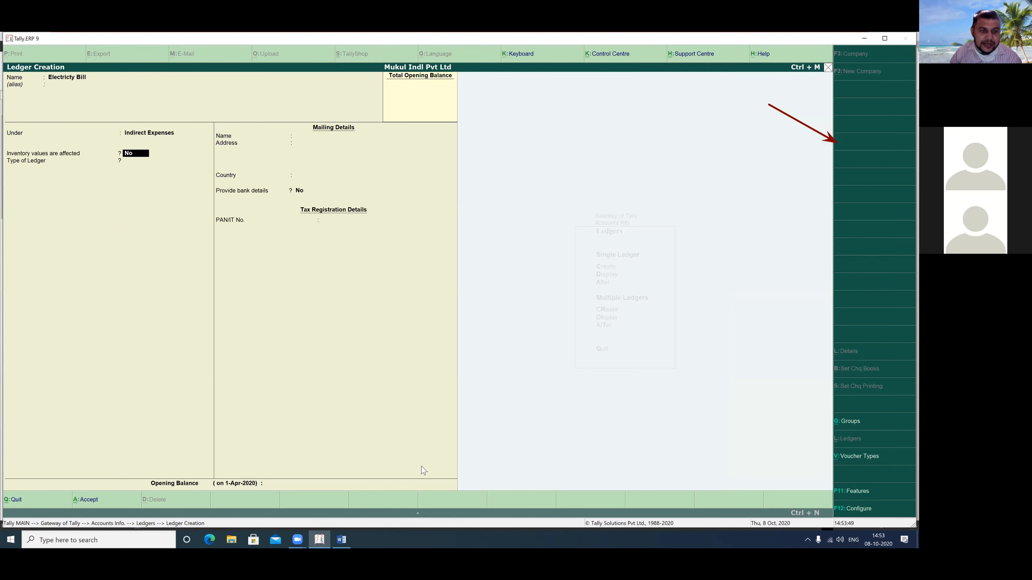
Keep inventory values affected at No and ledger type Not Applicable, save the ledger, and return to the Gateway of Tally
key("Return")
key("Return")
key("Return")
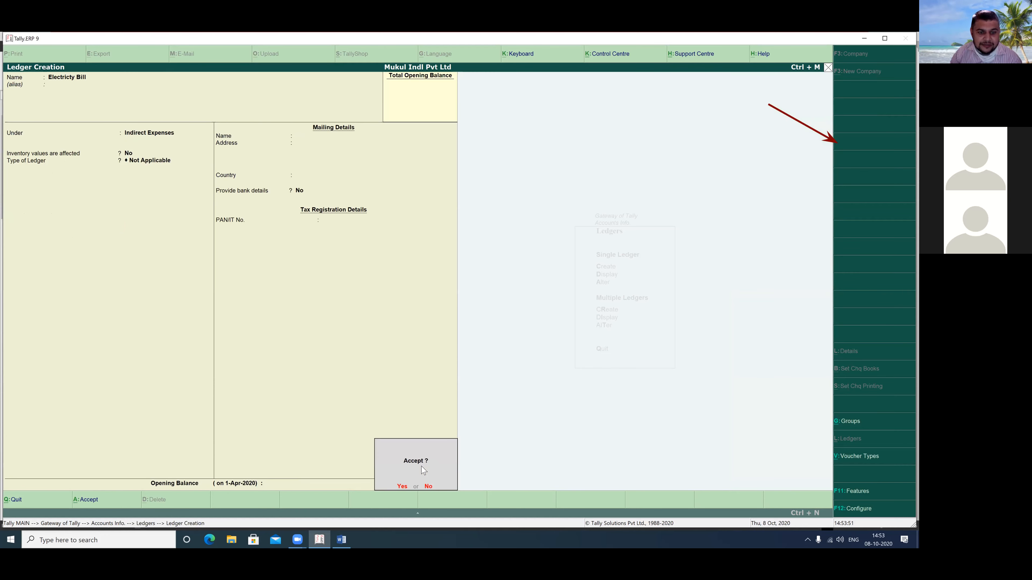
key("Return")
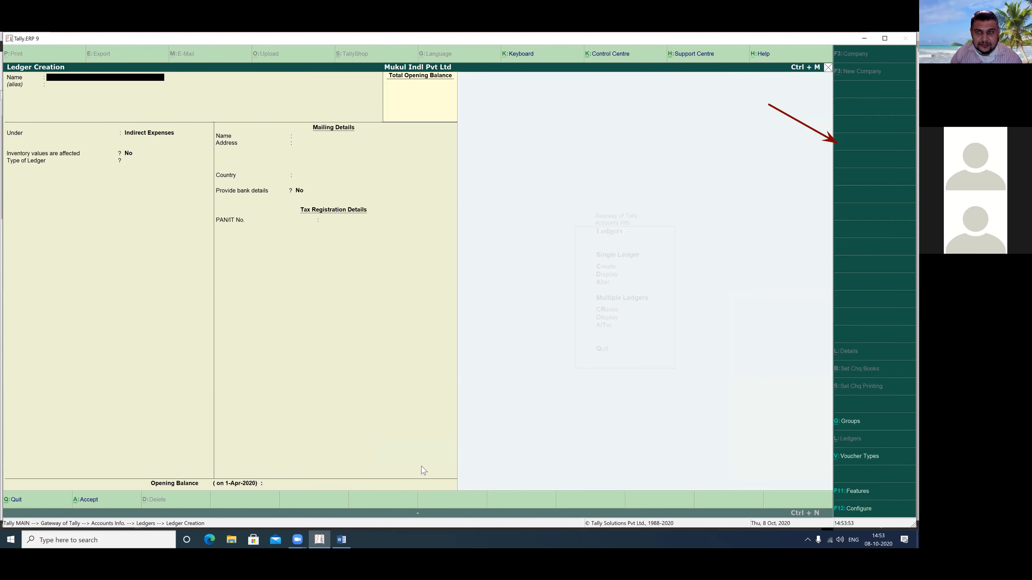
key("Escape")
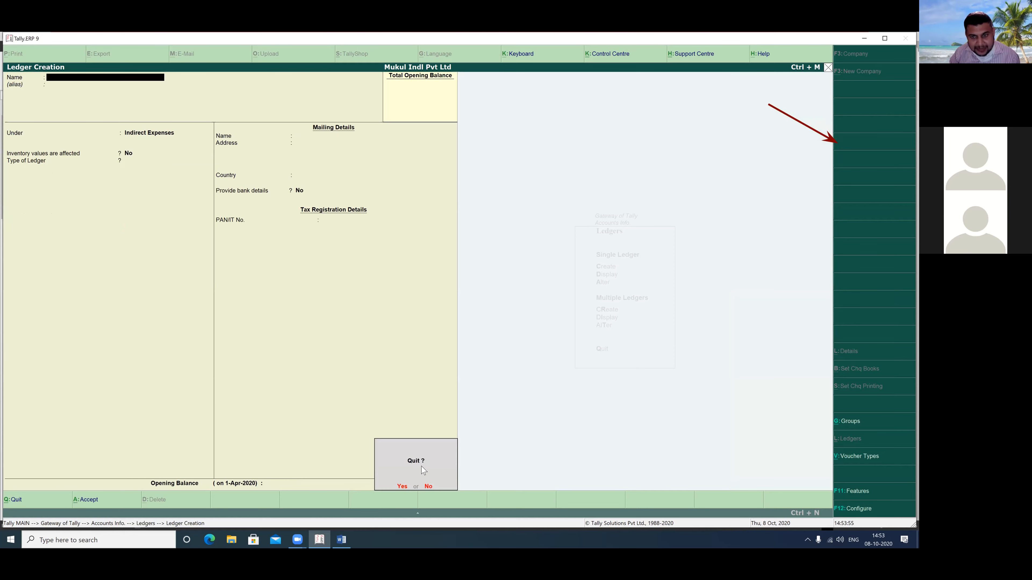
key("Return")
key("Escape")
key("Escape")
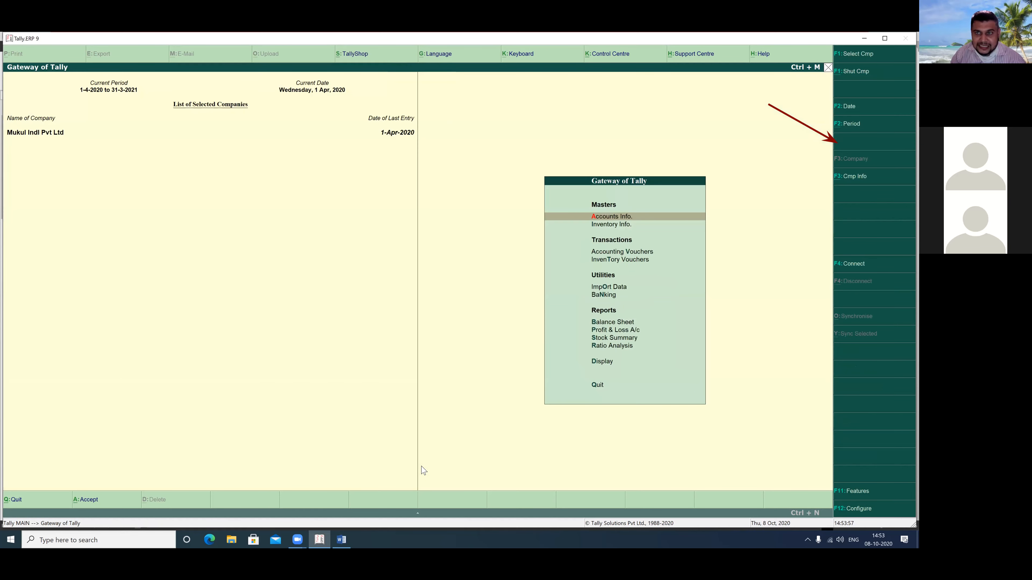
Open accounting voucher creation and check the payment wording of entry (iii) in the Word exercise before returning to Tally
key("Down")
key("Down")
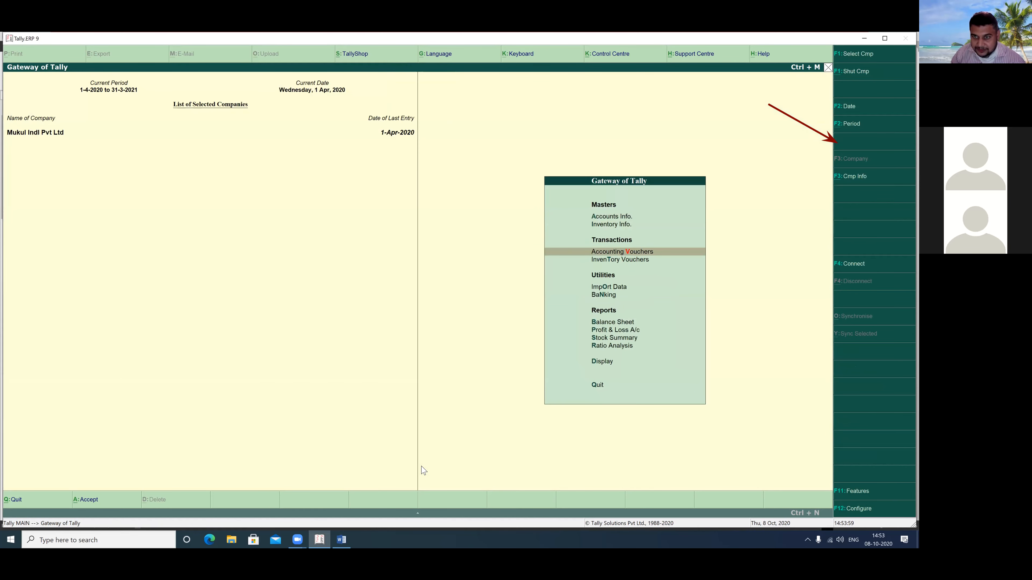
key("Return")
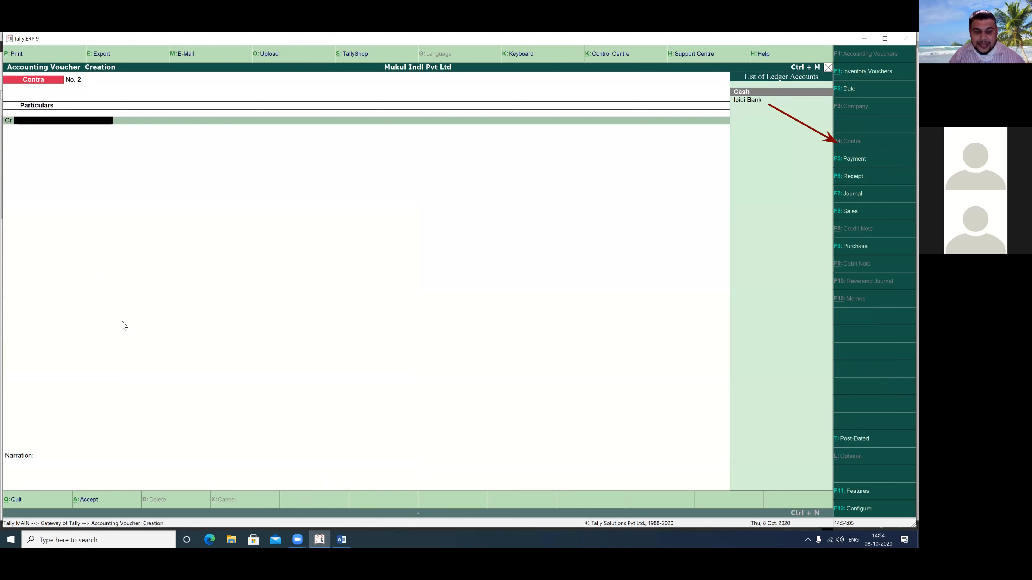
left_click(341, 540)
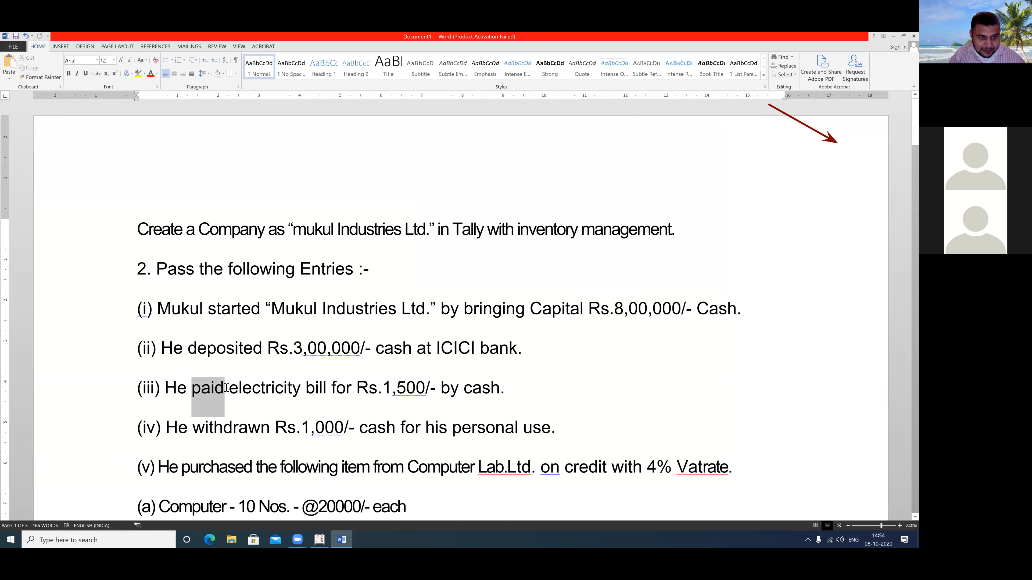
left_click(197, 367)
left_click(315, 536)
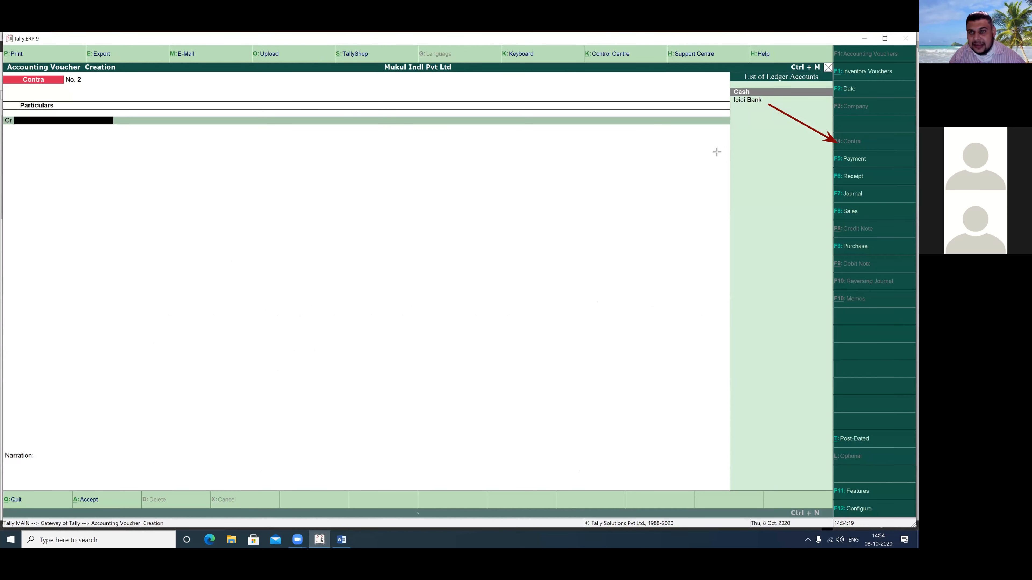
Change the voucher type from Contra to Payment
left_click_drag(672, 144, 832, 158)
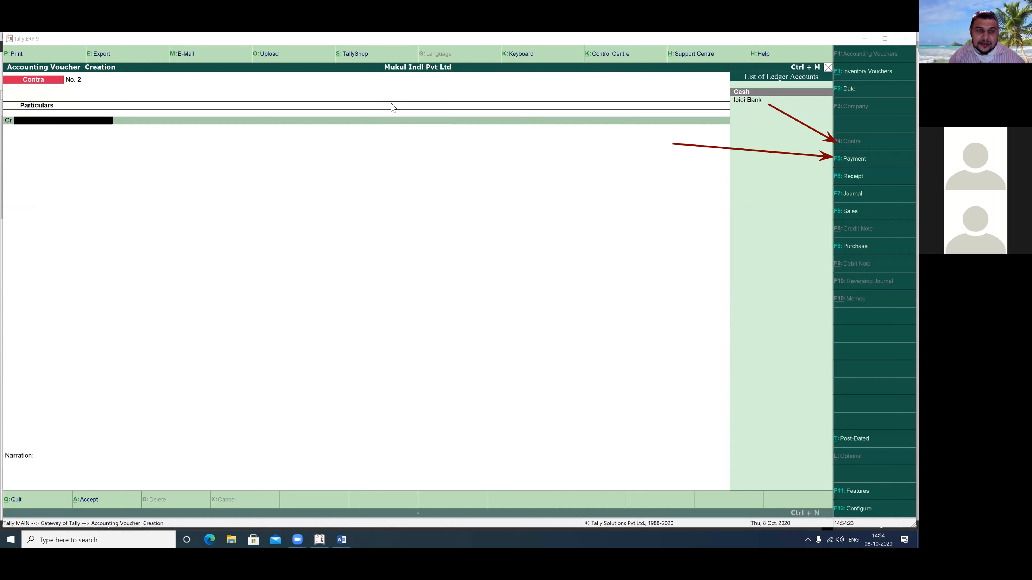
mouse_move(351, 231)
left_mouse_down()
mouse_move(336, 185)
mouse_move(381, 177)
left_mouse_up()
mouse_move(346, 209)
left_mouse_down()
mouse_move(412, 174)
mouse_move(429, 203)
mouse_move(402, 224)
left_mouse_up()
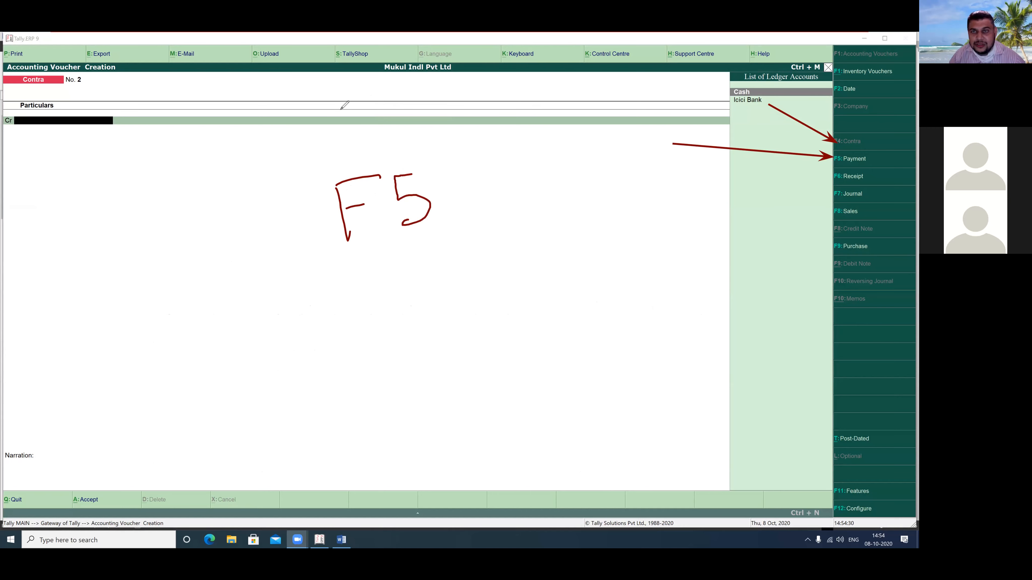
left_click(570, 108)
left_click(854, 158)
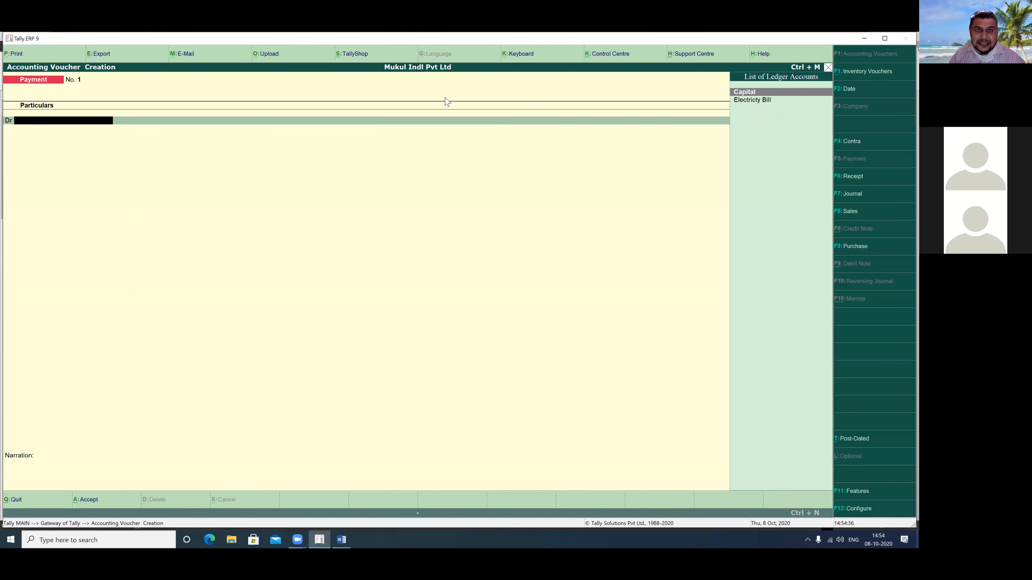
left_click_drag(12, 72, 96, 86)
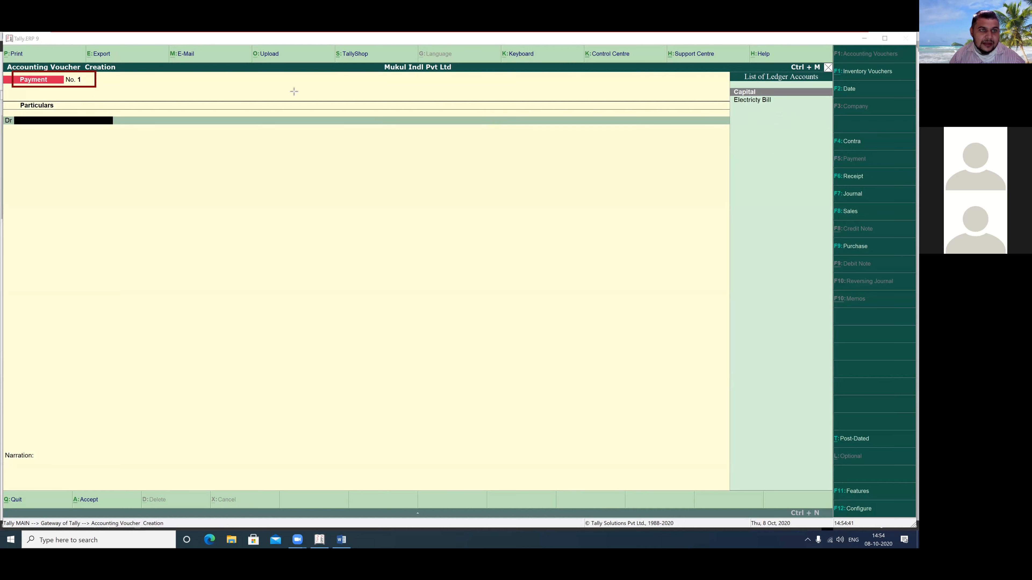
left_click(568, 102)
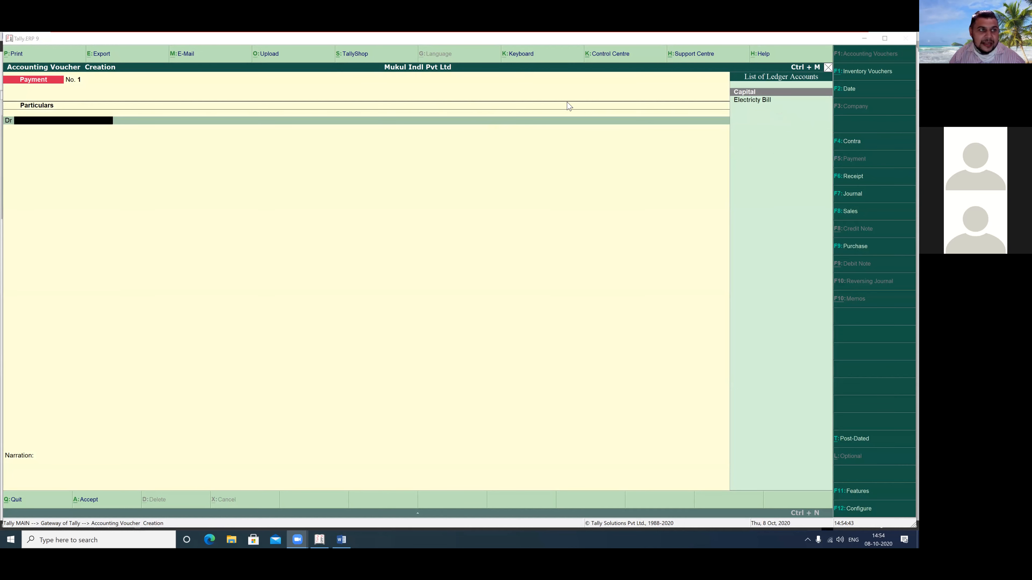
left_click(30, 124)
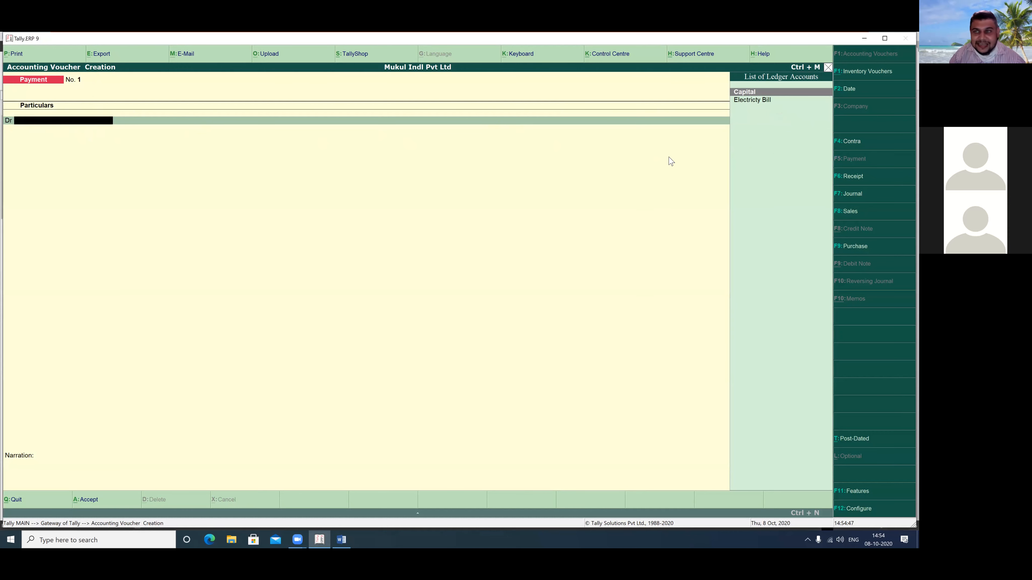
Debit the Electricty Bill ledger with 1500, checking the amount against entry (iii) in the Word exercise
left_click(750, 102)
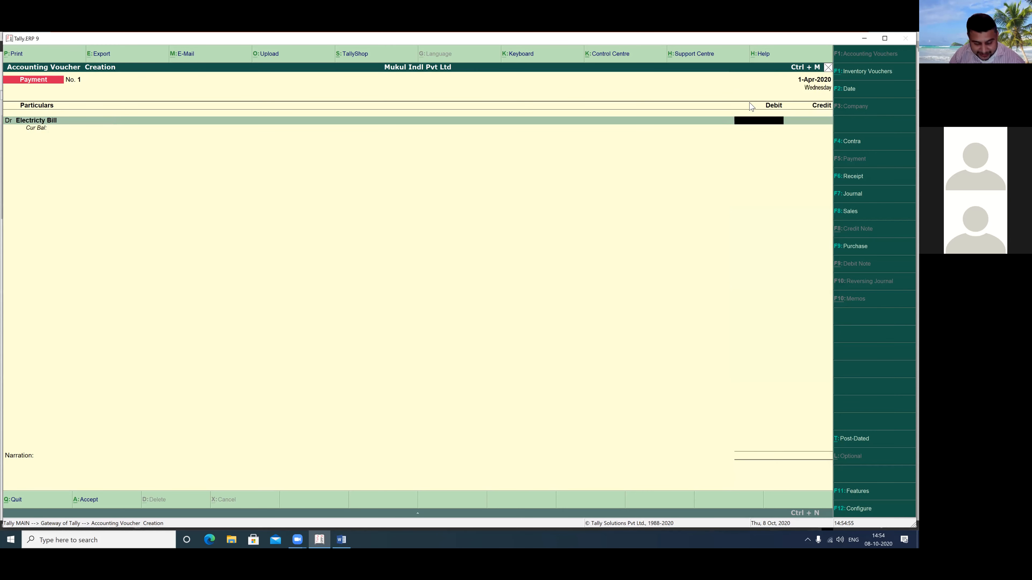
left_click(342, 540)
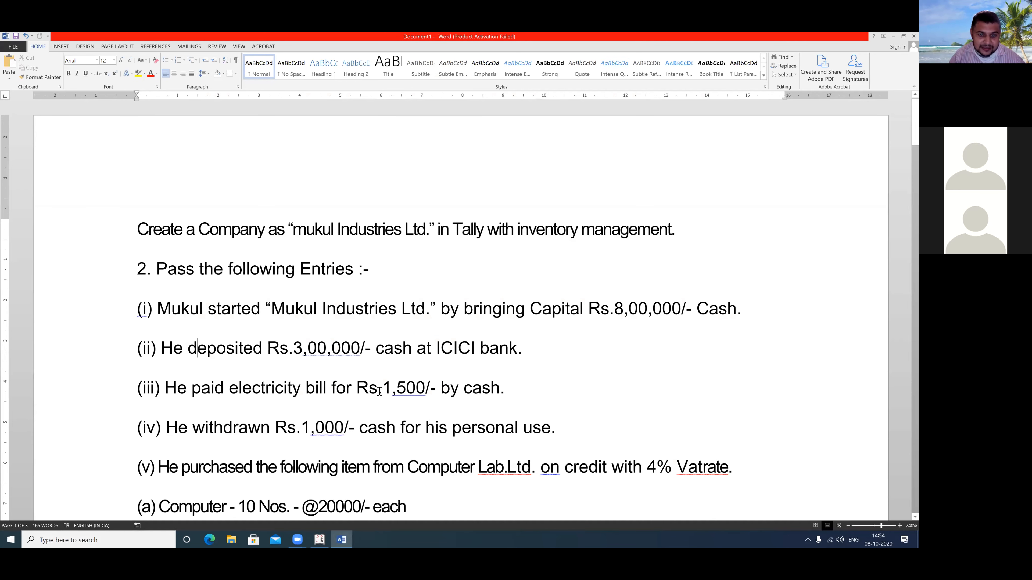
left_click_drag(383, 388, 437, 392)
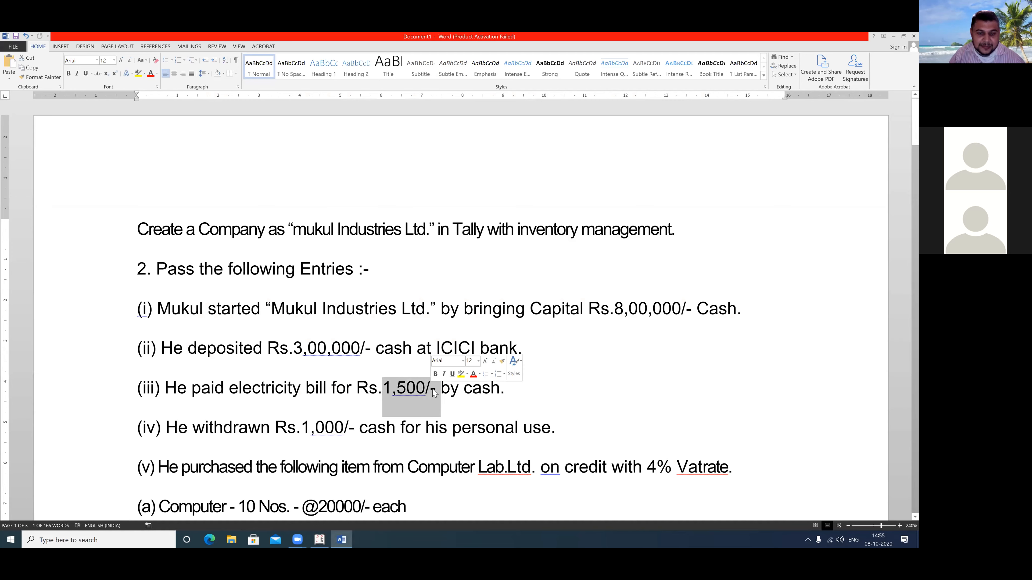
left_click(257, 179)
left_click(318, 540)
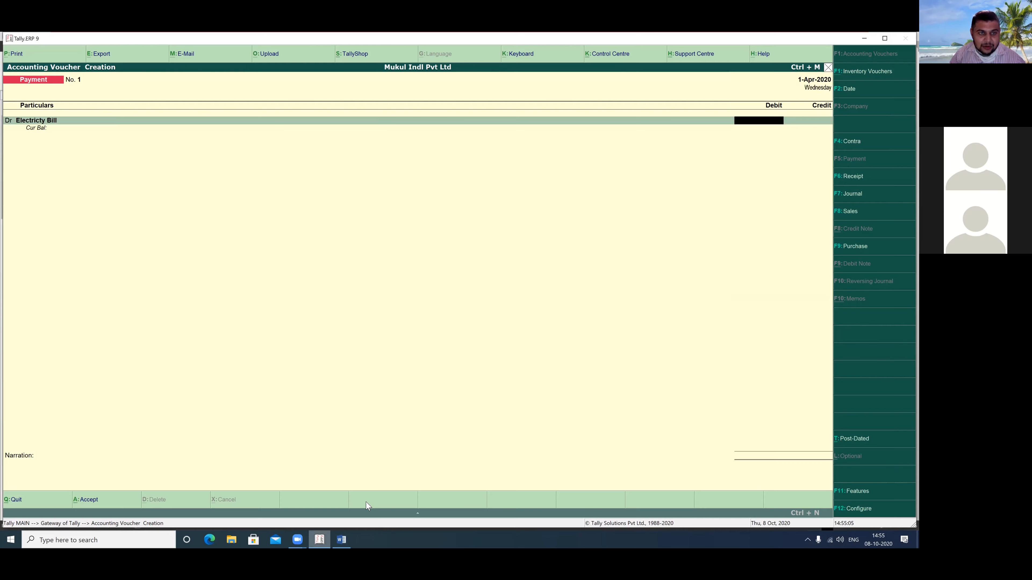
type("1500")
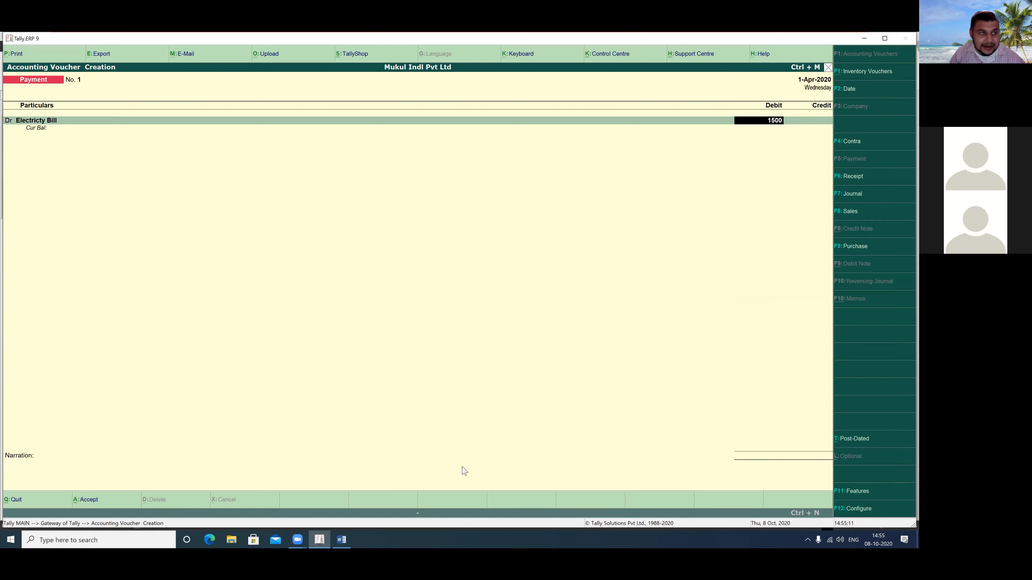
key("Return")
key("Return")
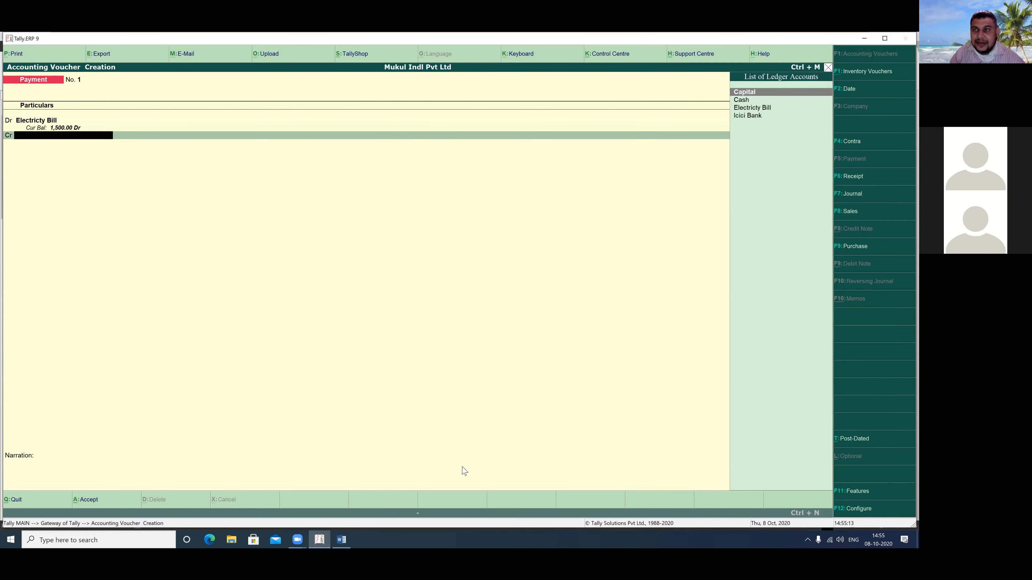
Credit Cash with 1,500.00 in the payment voucher after checking the payment mode of entry (iii) in the Word exercise
key("Down")
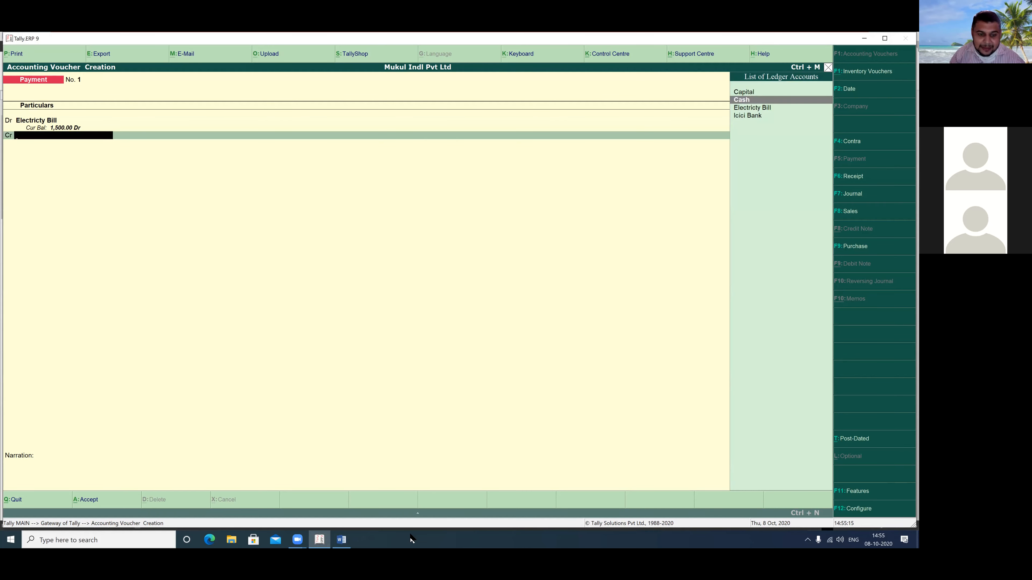
left_click(336, 539)
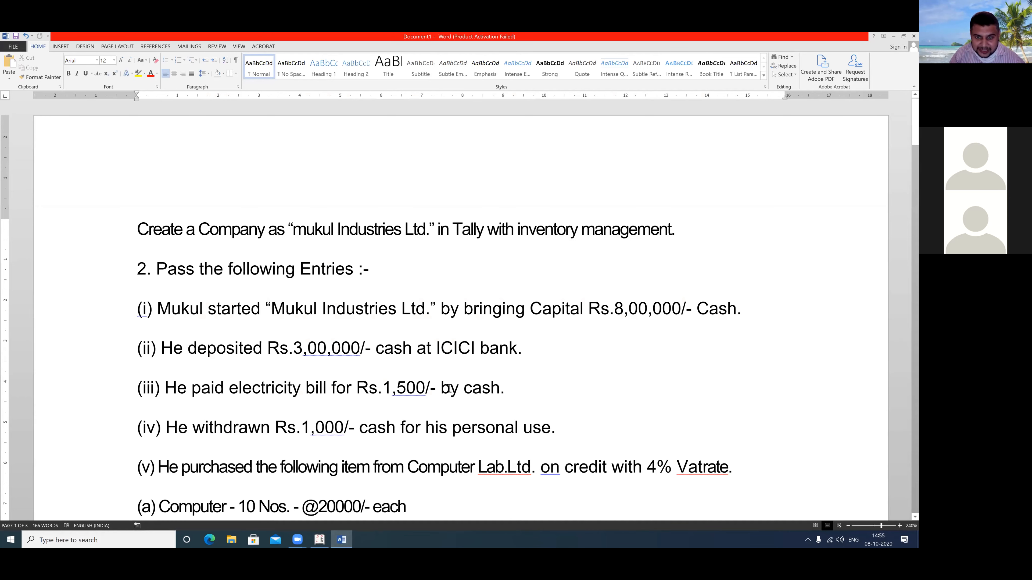
left_click_drag(441, 388, 499, 388)
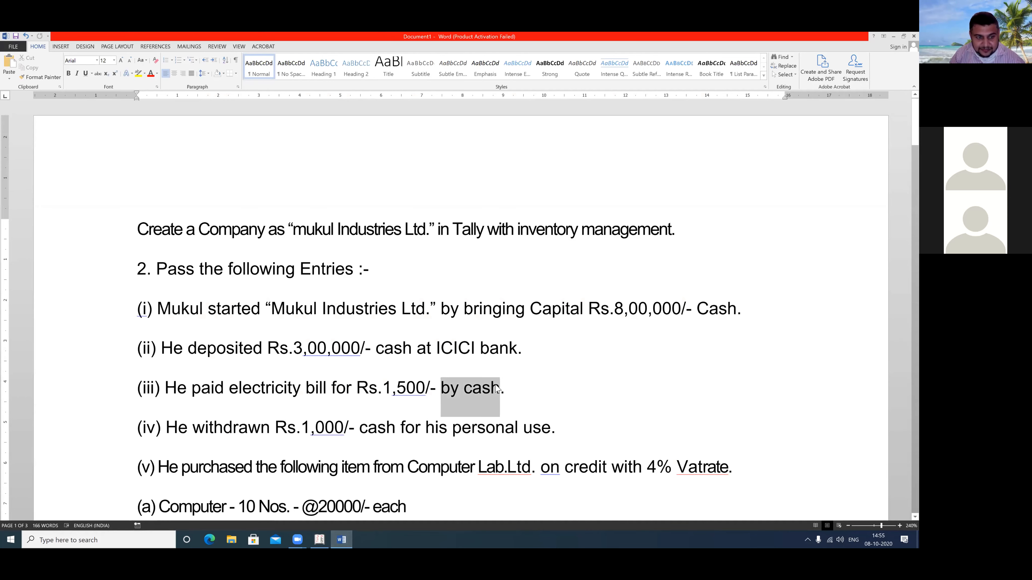
left_click(319, 540)
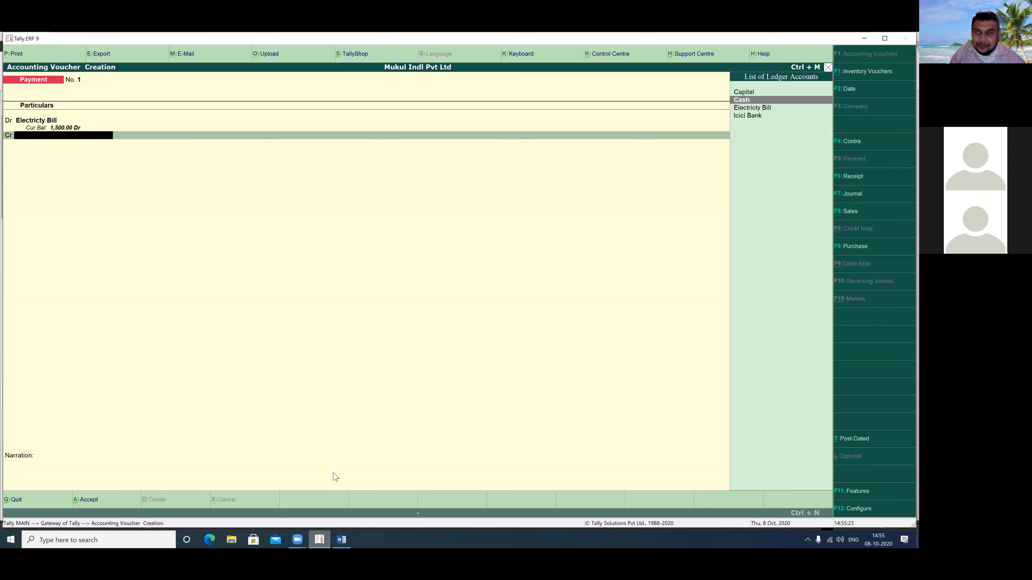
key("Return")
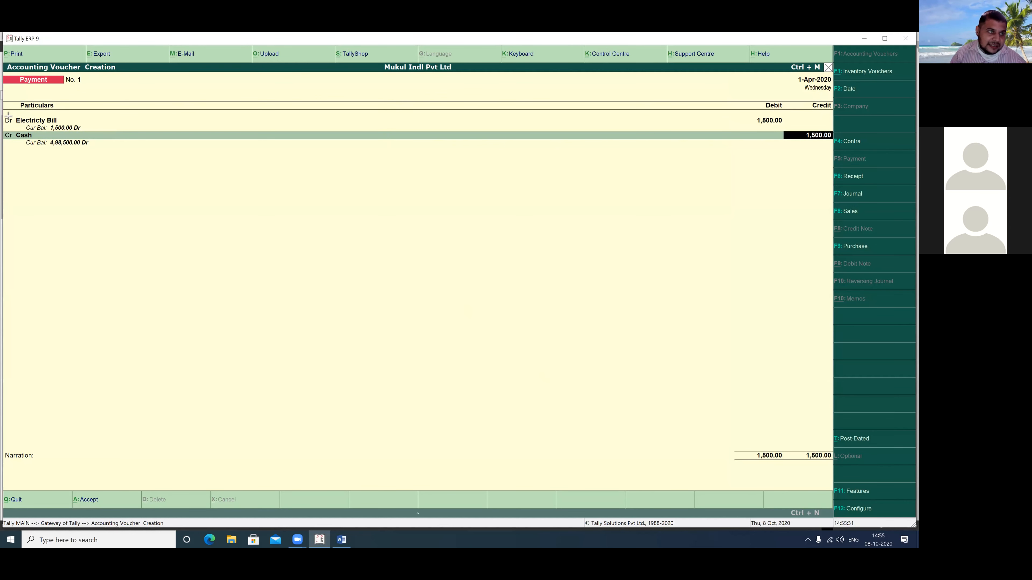
left_click_drag(3, 113, 113, 163)
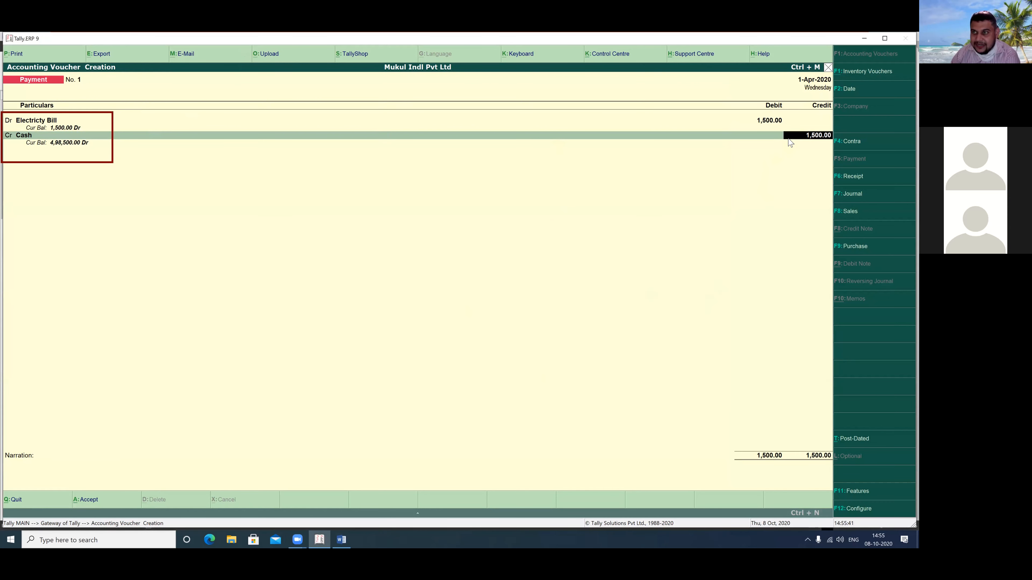
Save the electricity bill payment voucher with a blank narration and leave voucher creation for the Gateway of Tally
key("Return")
key("Return")
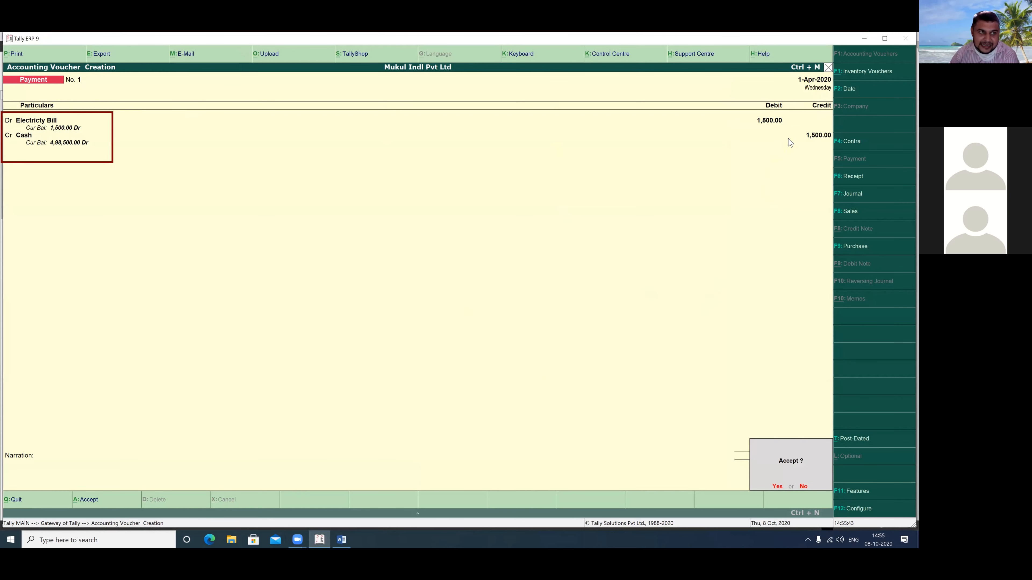
key("Return")
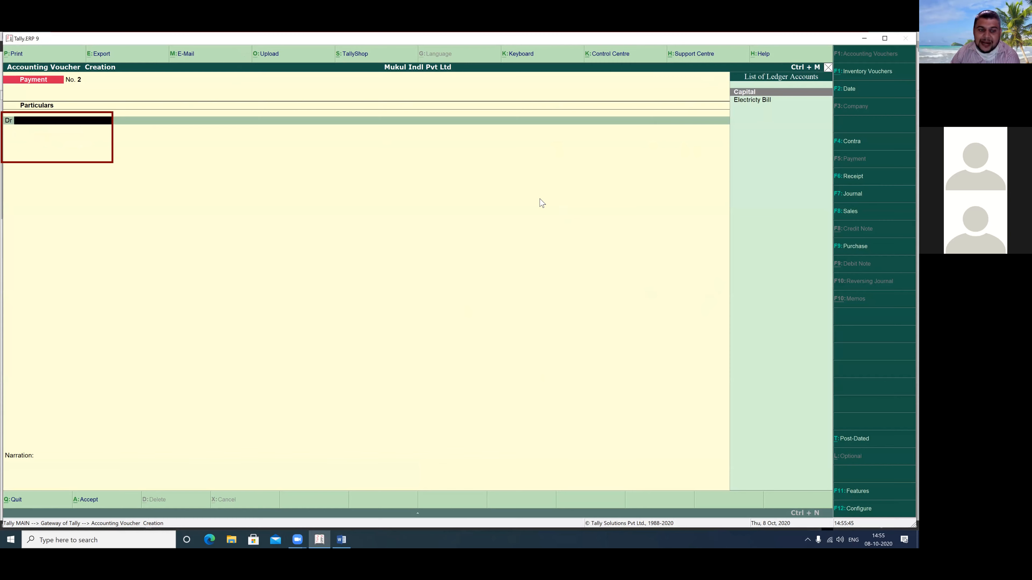
key("Escape")
key("Return")
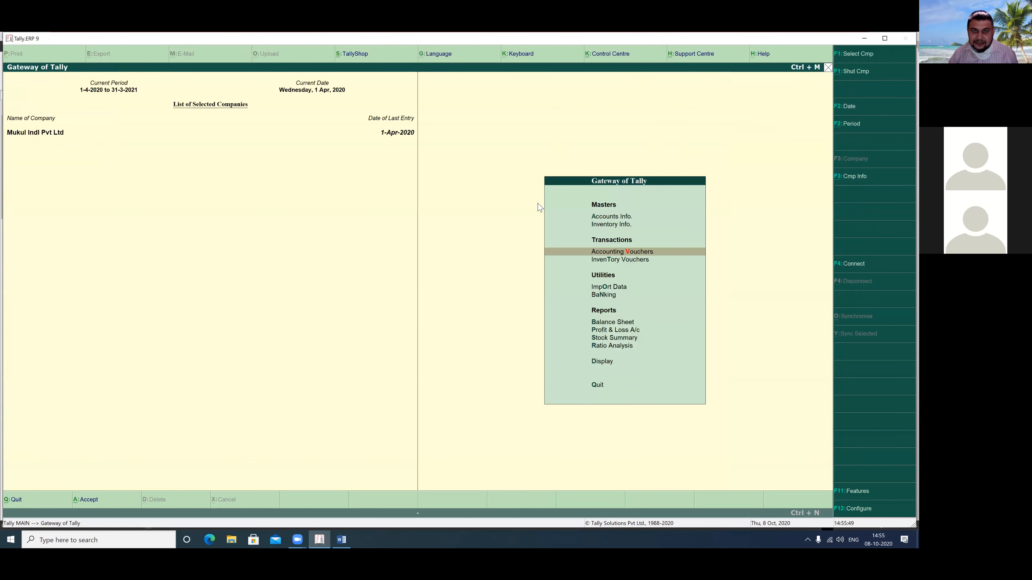
Review the Balance Sheet with Working Capital expanded to examine the cash-in-hand and bank account balances, and return to the Gateway of Tally
left_click(599, 323)
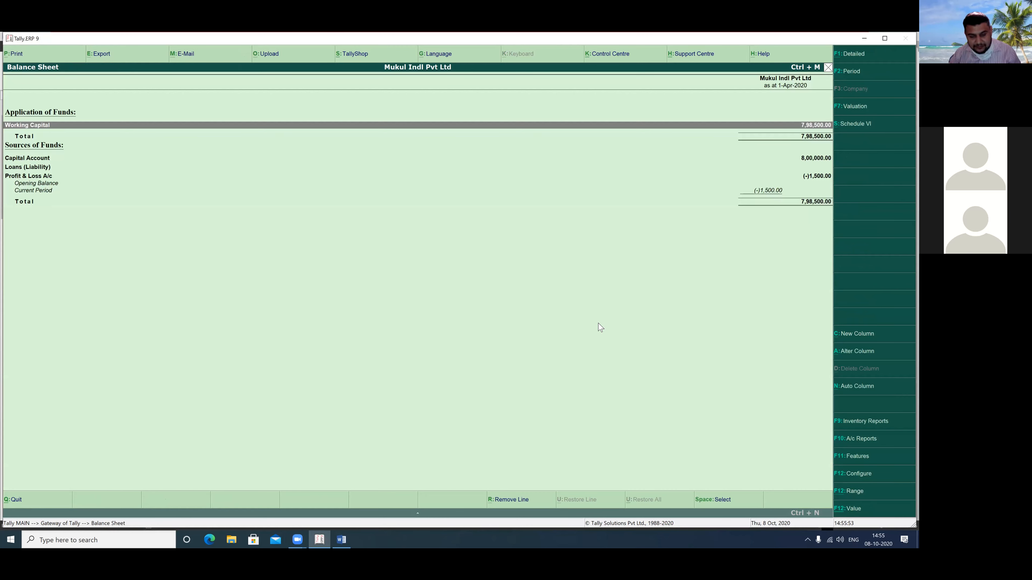
key("Escape")
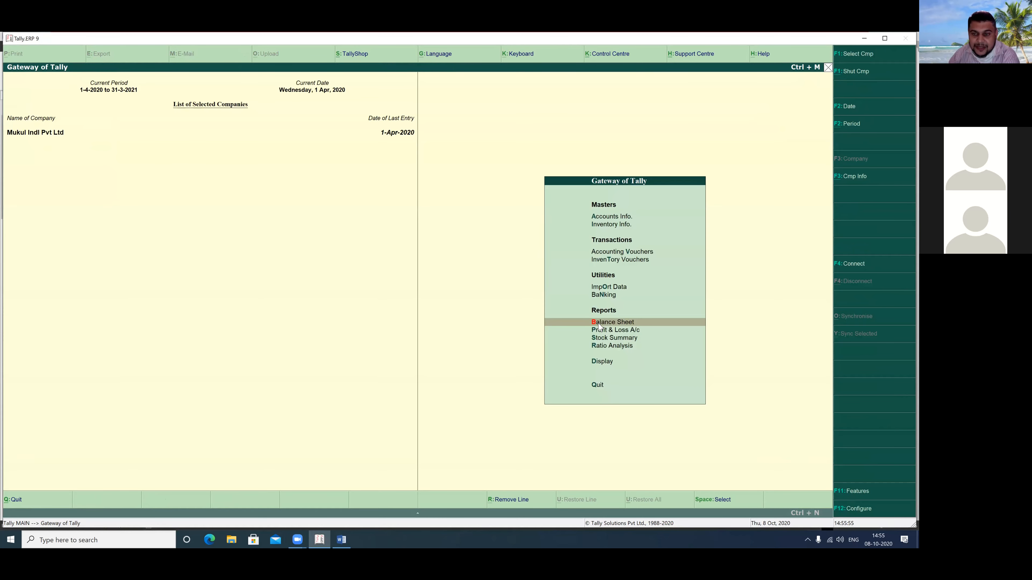
left_click(599, 324)
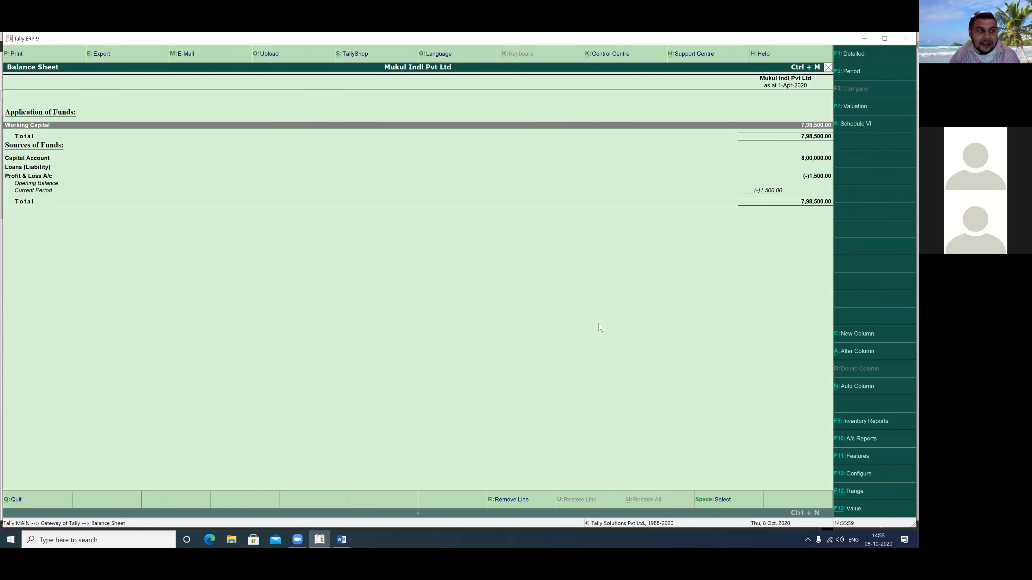
key("shift+Return")
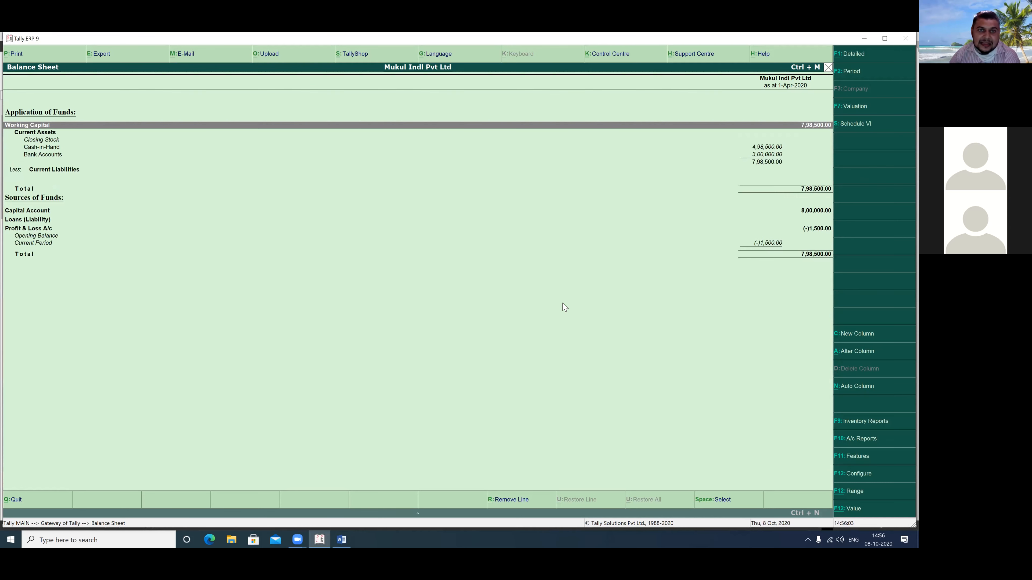
mouse_move(832, 115)
left_mouse_down()
mouse_move(811, 106)
mouse_move(781, 126)
mouse_move(833, 130)
left_mouse_up()
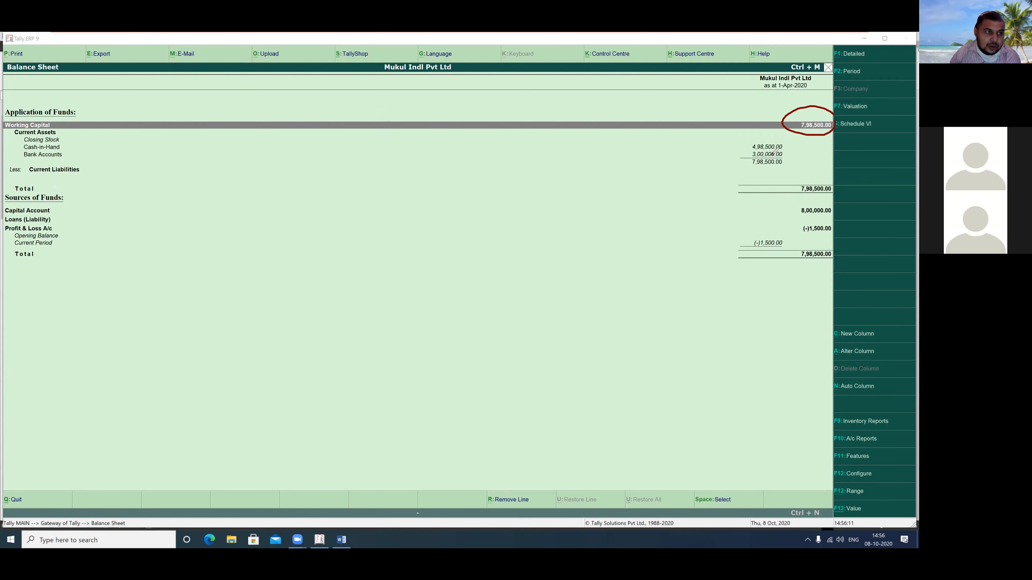
mouse_move(760, 134)
left_mouse_down()
mouse_move(766, 181)
mouse_move(795, 145)
mouse_move(758, 135)
left_mouse_up()
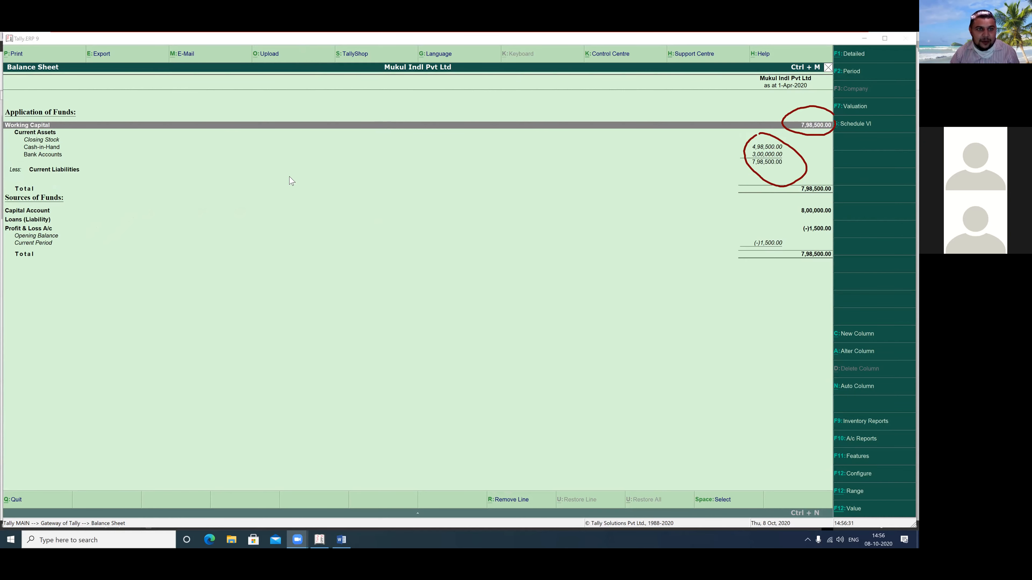
key("Escape")
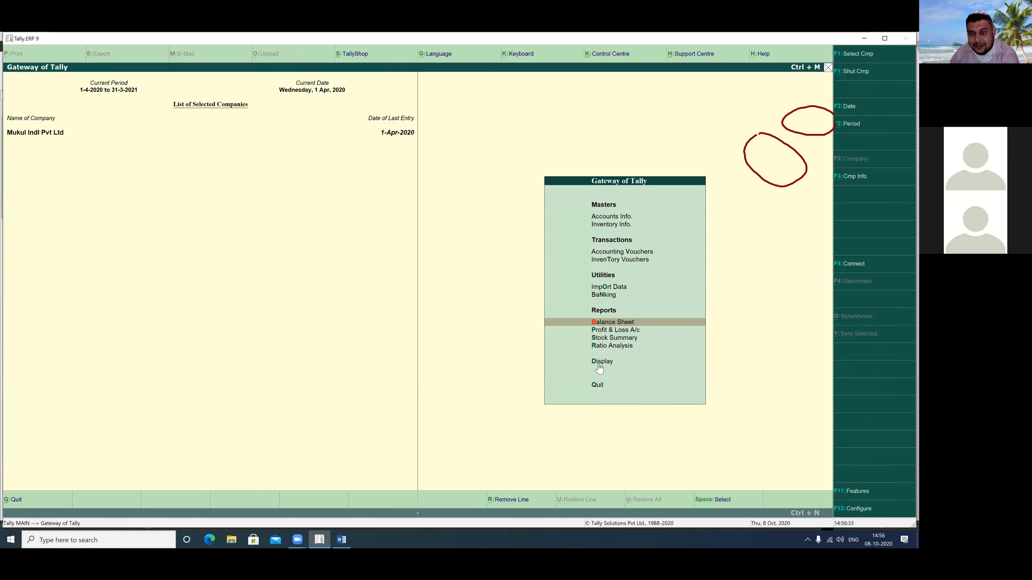
Check the Profit & Loss account for the effect of the electricity expense and return to the Gateway of Tally
left_click(604, 334)
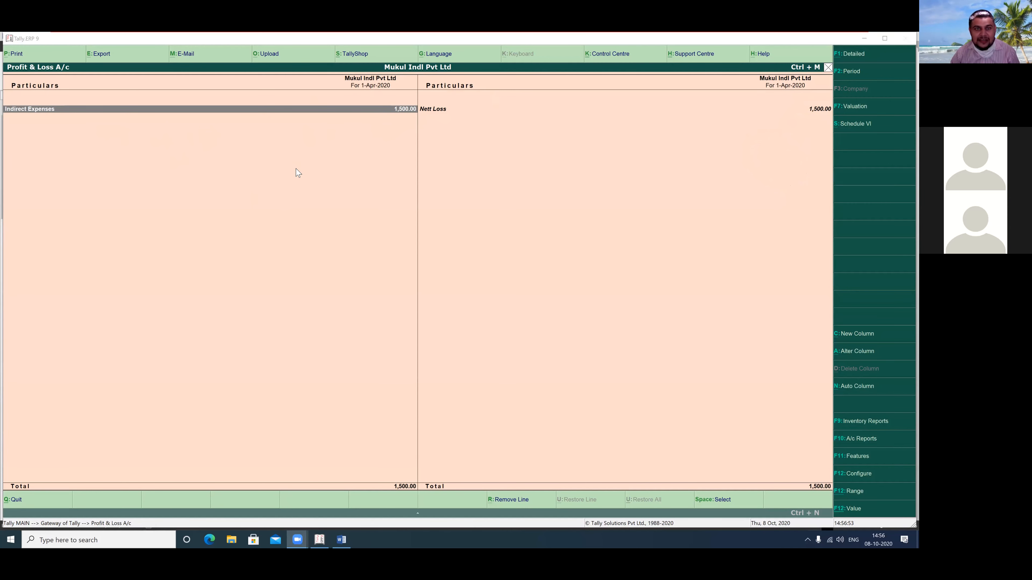
left_click(304, 154)
key("Escape")
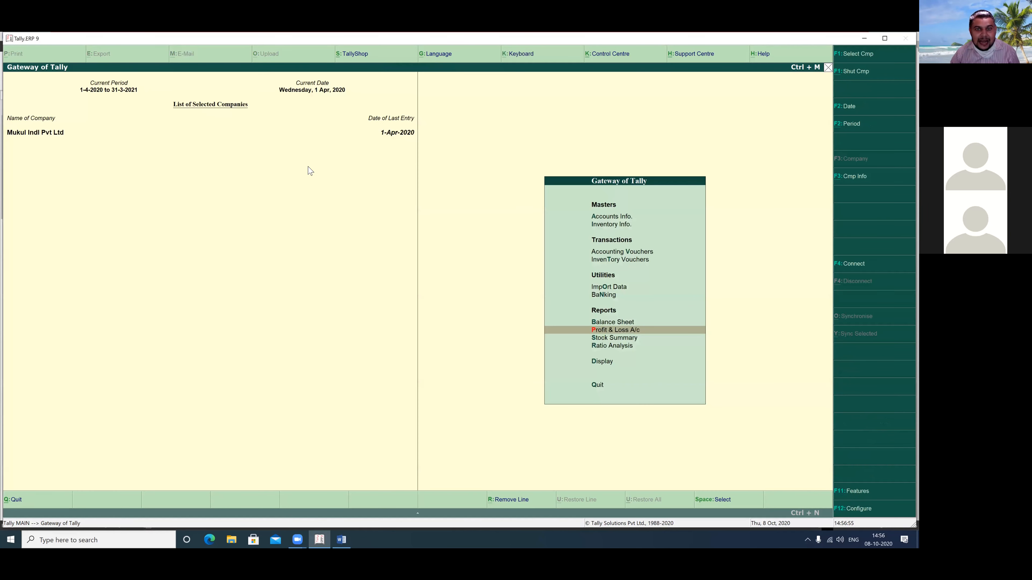